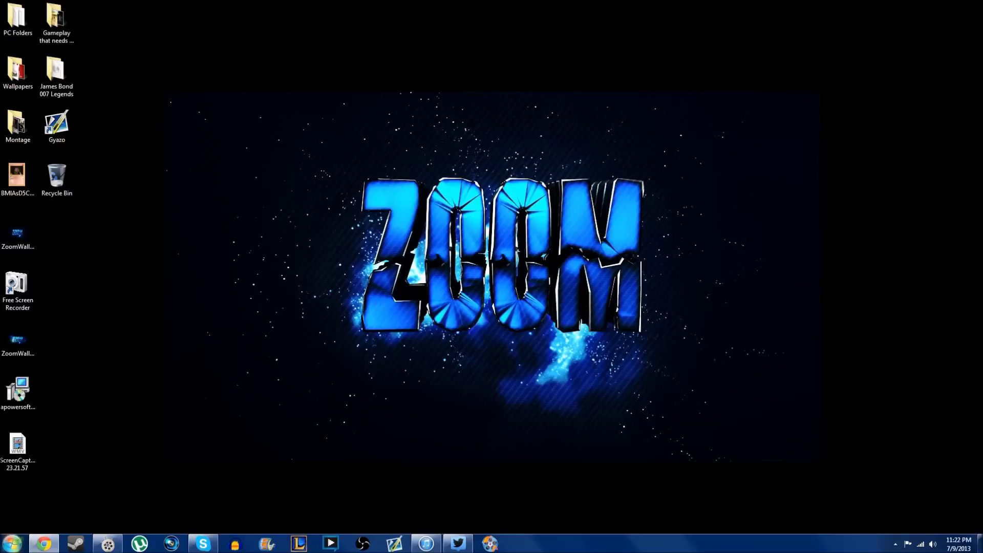
Launch Horizon without downloading the offered program update and shift its window slightly on the desktop
left_click(11, 543)
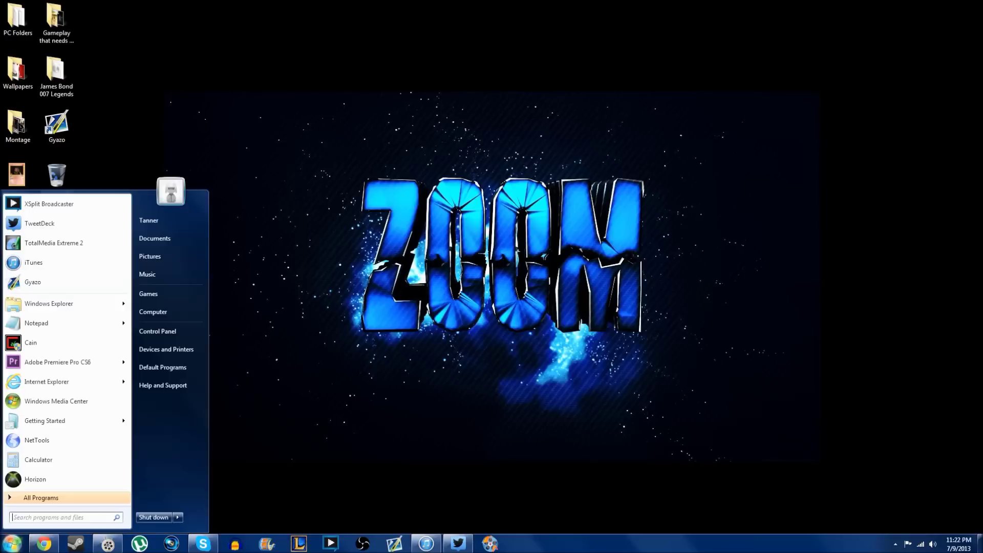
left_click(31, 478)
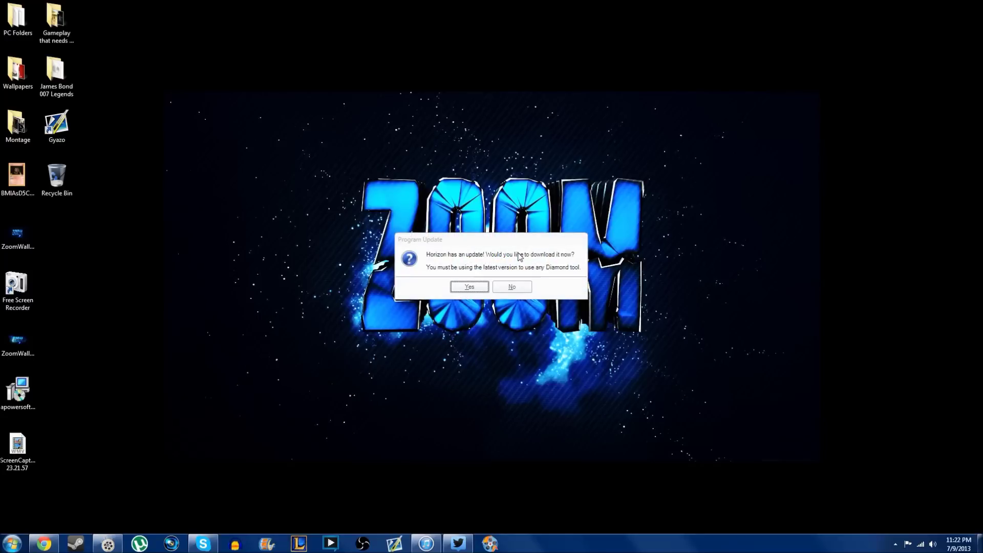
left_click(521, 285)
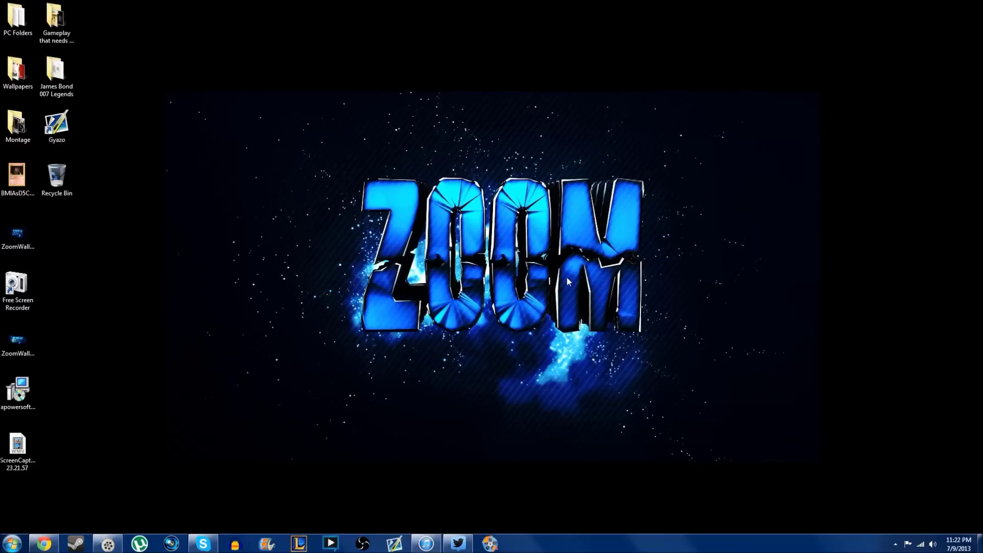
left_click(499, 281)
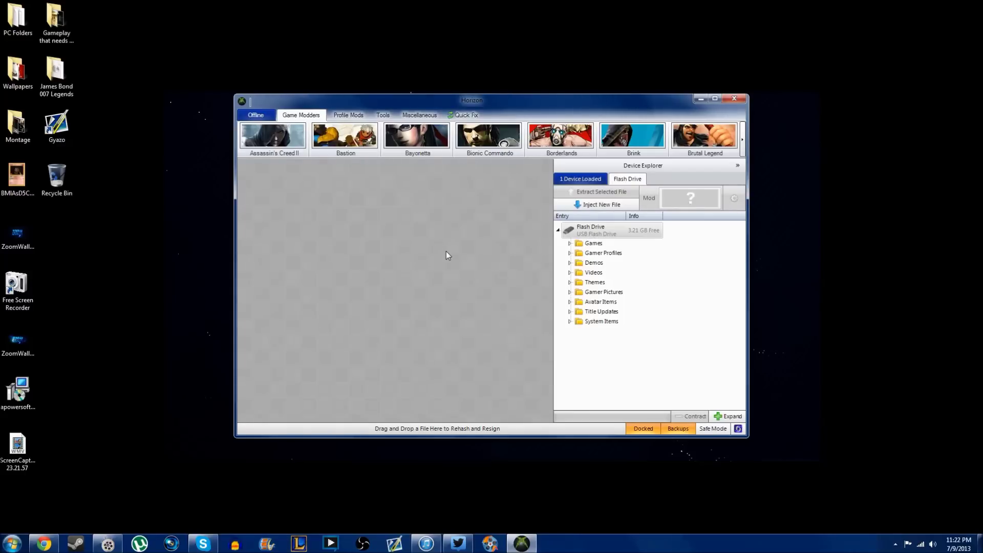
mouse_move(487, 98)
left_mouse_down()
mouse_move(508, 86)
mouse_move(491, 105)
left_mouse_up()
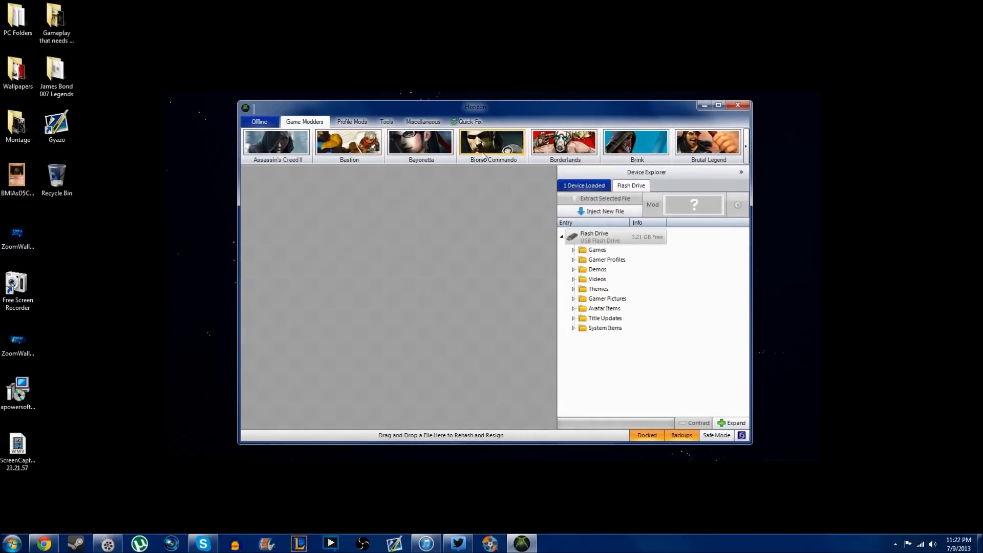
Examine the Dead Space and Crackdown 2 editors among the game modders, closing each one after viewing
left_click(745, 146)
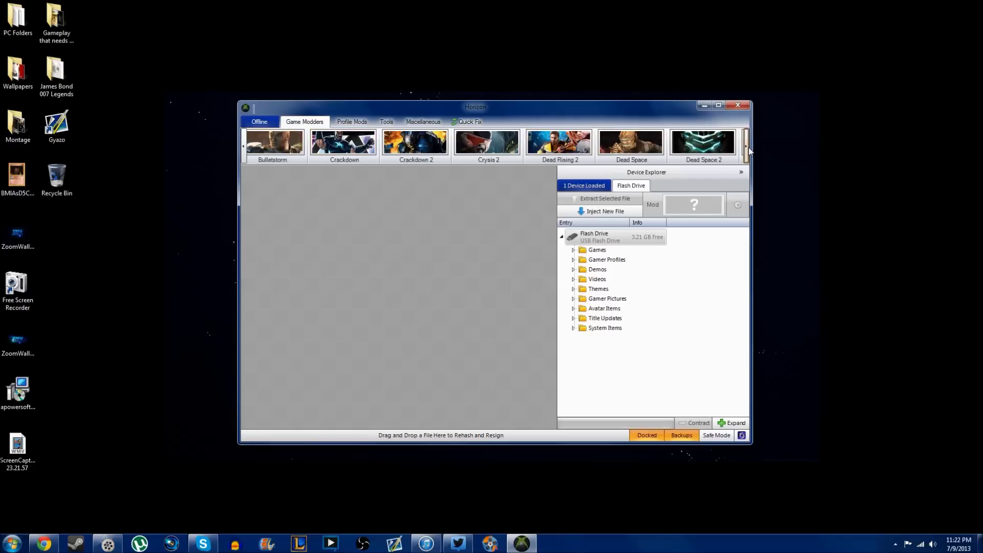
left_click(631, 152)
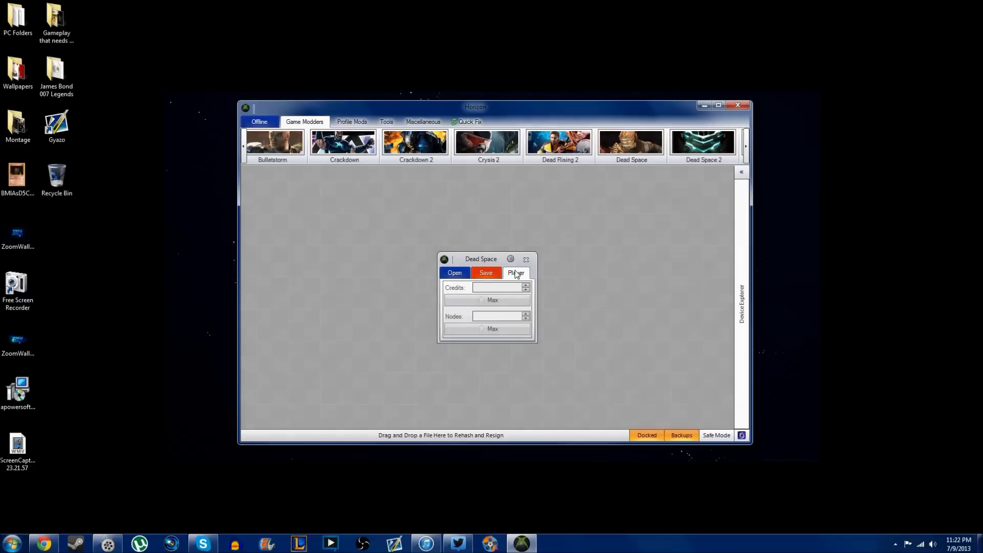
left_click(533, 255)
left_click(401, 147)
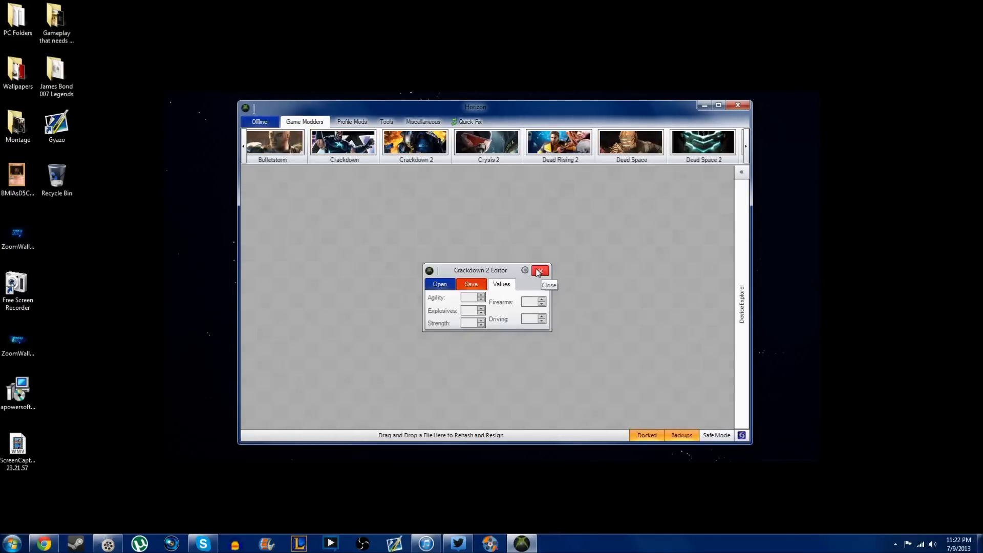
left_click(539, 271)
Browse the list of supported game modders and view the Grand Theft Auto IV save editor, closing it again
left_click(747, 149)
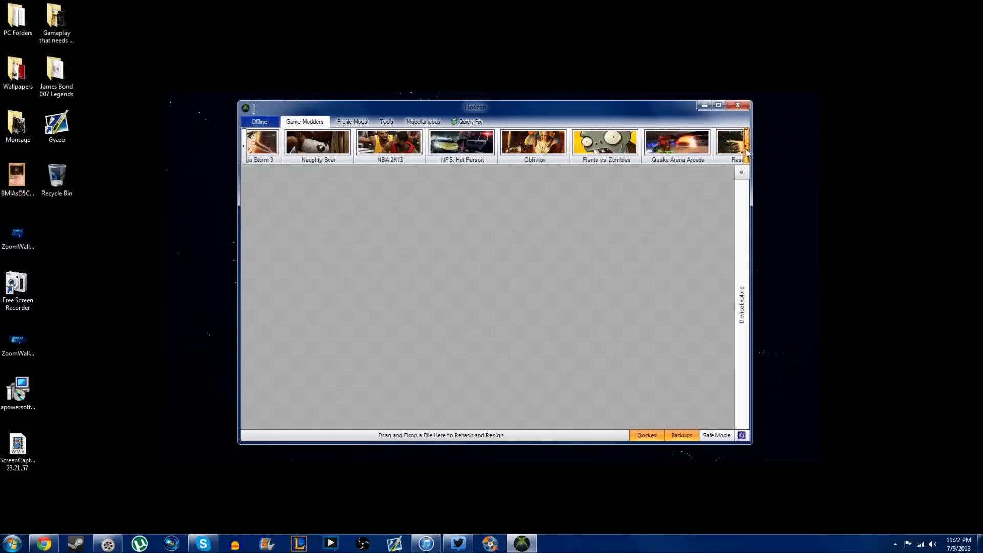
left_click(352, 122)
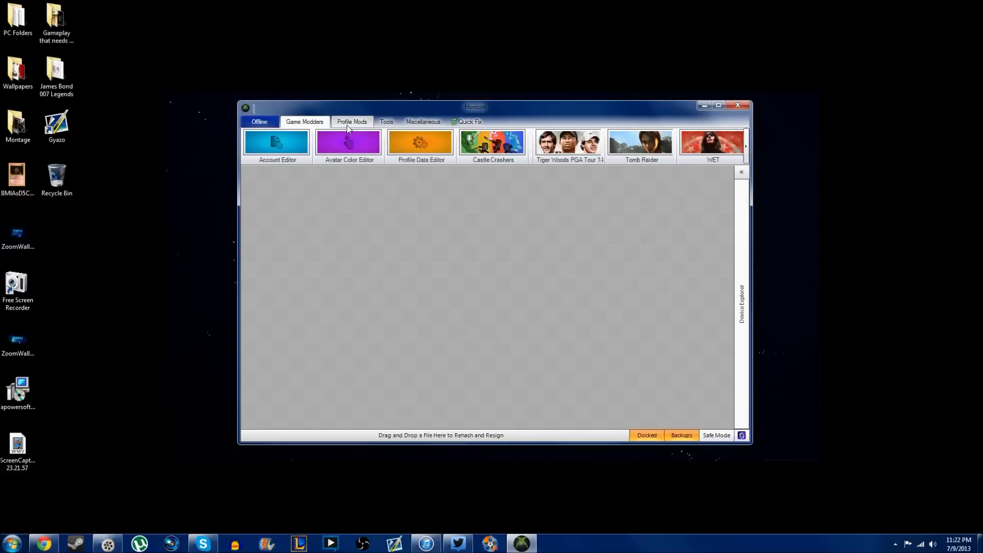
left_click(316, 121)
left_click(244, 148)
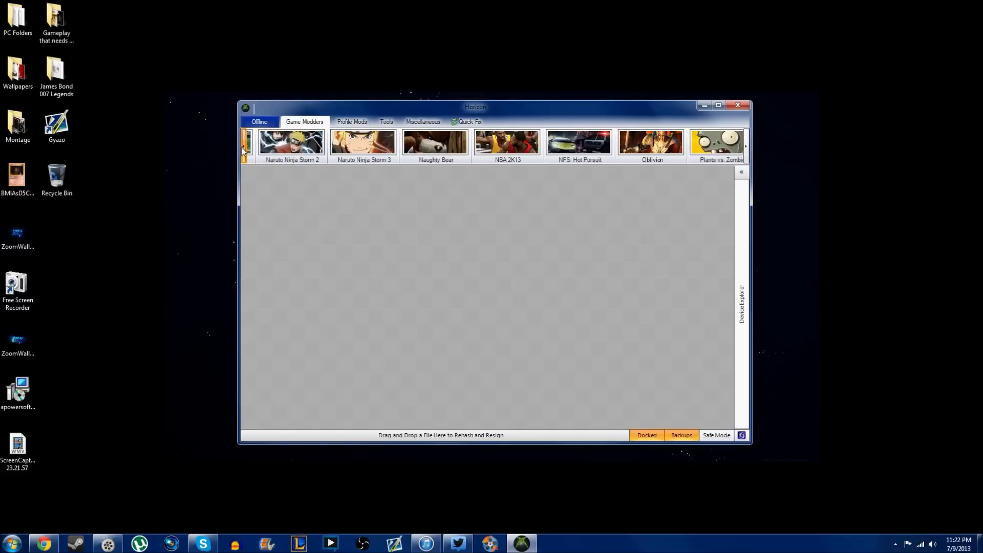
left_click(244, 148)
left_click(244, 149)
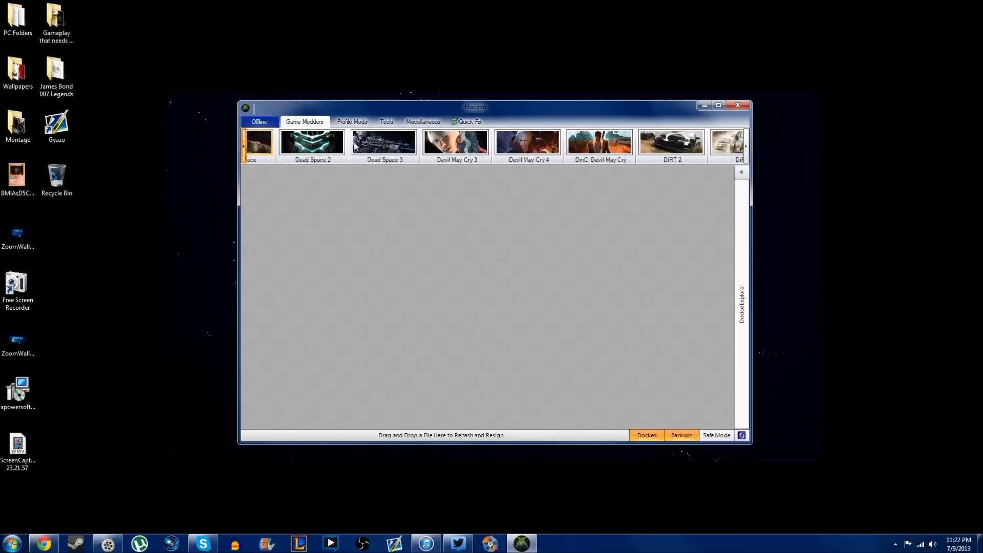
left_click(746, 148)
left_click(745, 148)
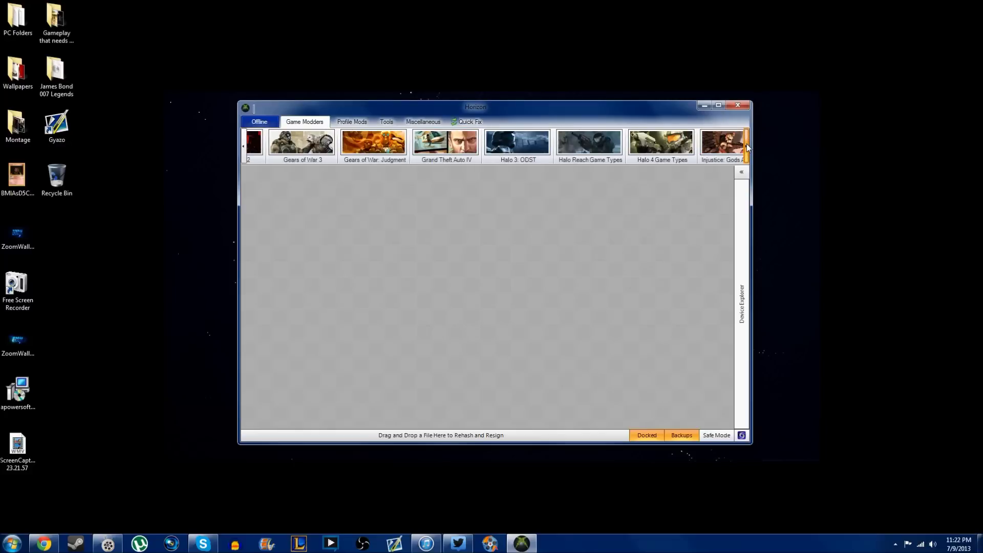
left_click(589, 144)
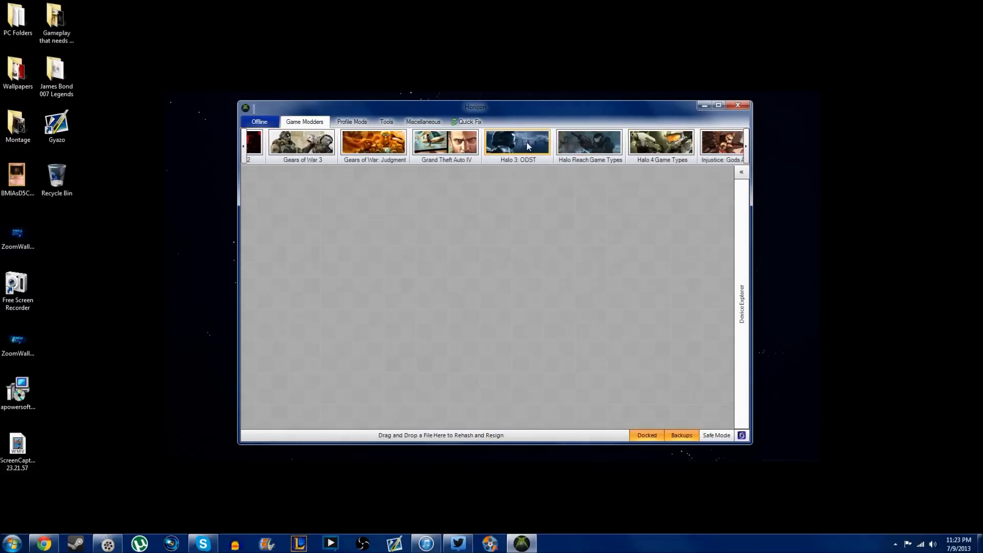
left_click(431, 148)
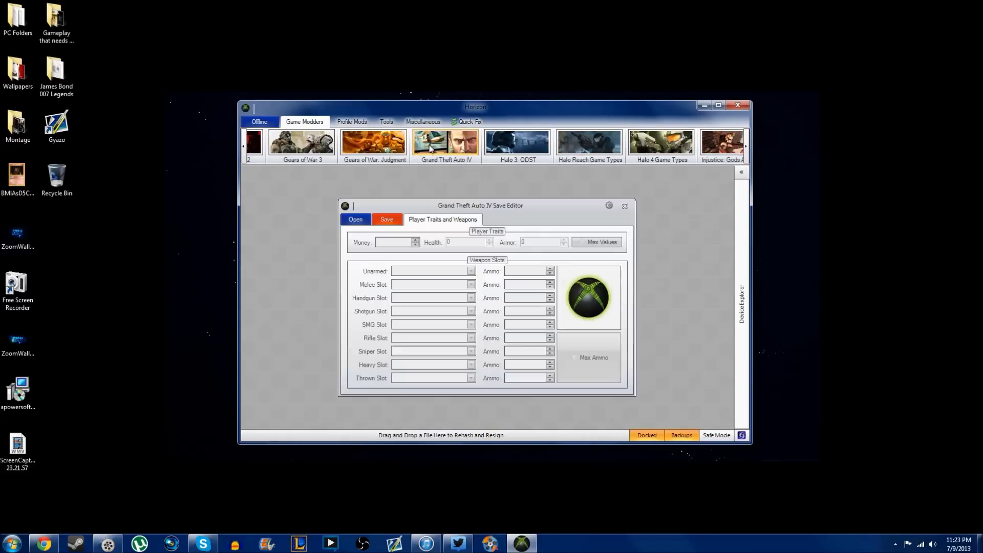
left_click(625, 206)
Look over the available tools, briefly viewing the Gamer Pic Pack Creator, and check the miscellaneous category
left_click(386, 123)
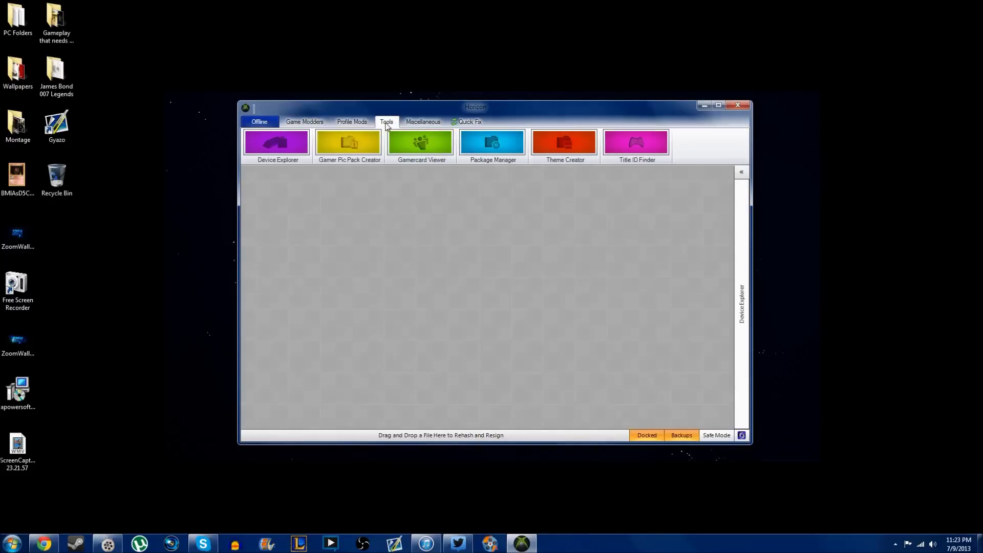
left_click(349, 147)
left_click(616, 222)
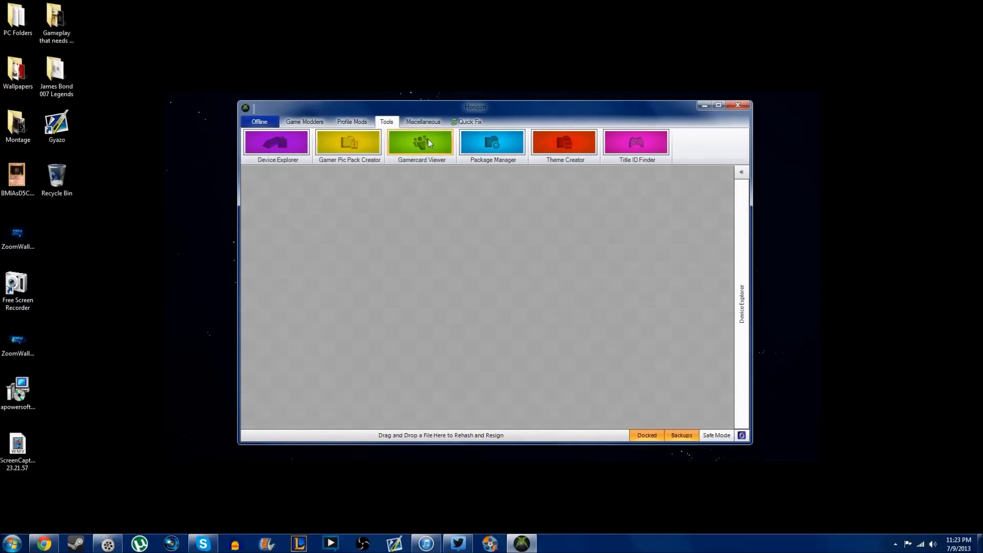
left_click(424, 122)
left_click(320, 125)
Examine the profile mods: view and close the Avatar Color, Account, Profile Data and Halo Reach credit editors
left_click(351, 122)
left_click(337, 140)
left_click(553, 254)
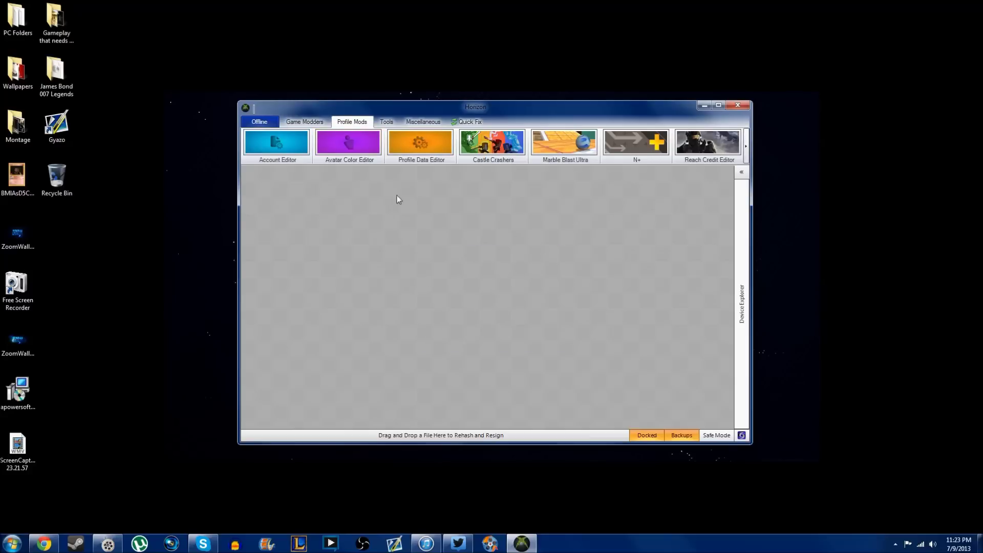
left_click(276, 142)
left_click(552, 226)
left_click(417, 143)
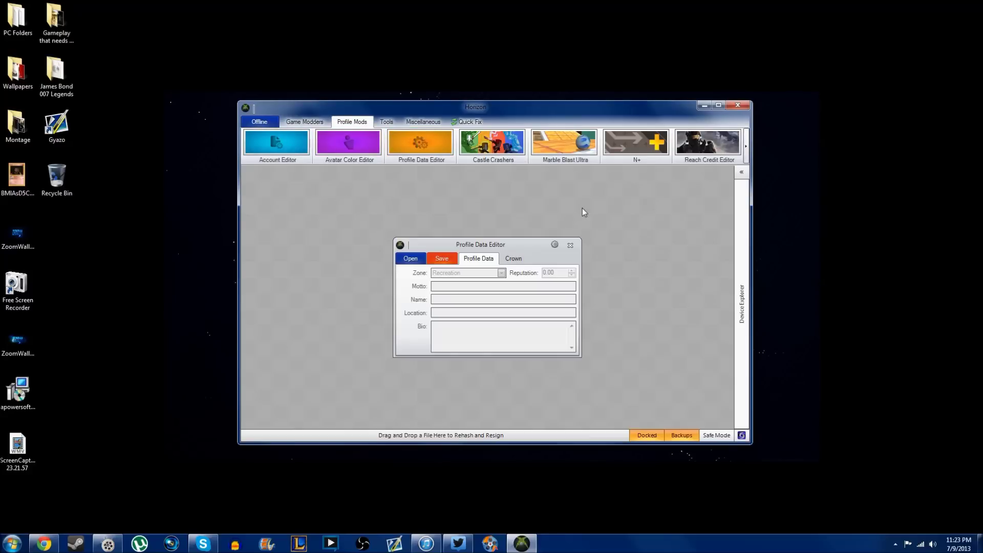
left_click(574, 242)
left_click(683, 150)
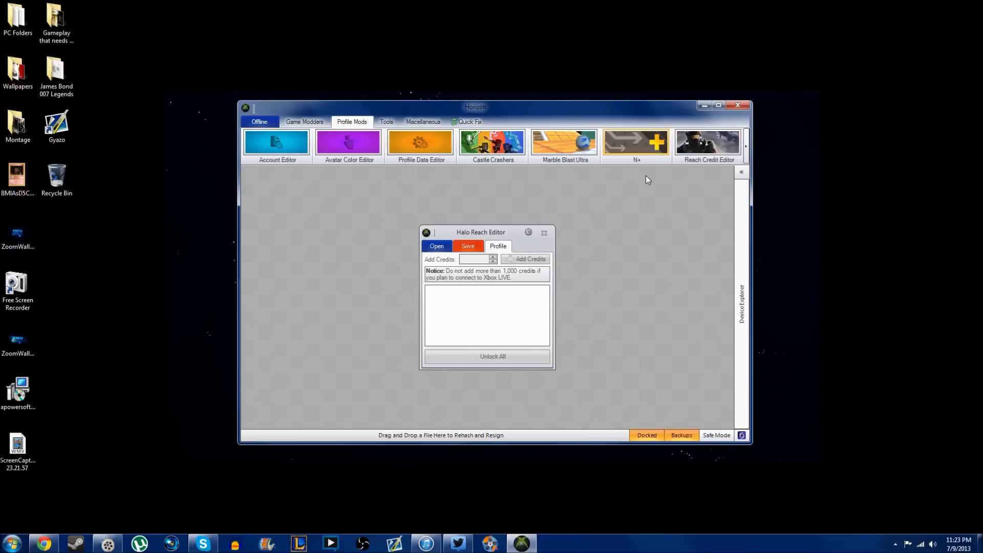
left_click(540, 226)
Inspect the flash drive's Gamer Pictures folder in the Device Explorer, then collapse the drive and the explorer
left_click(385, 121)
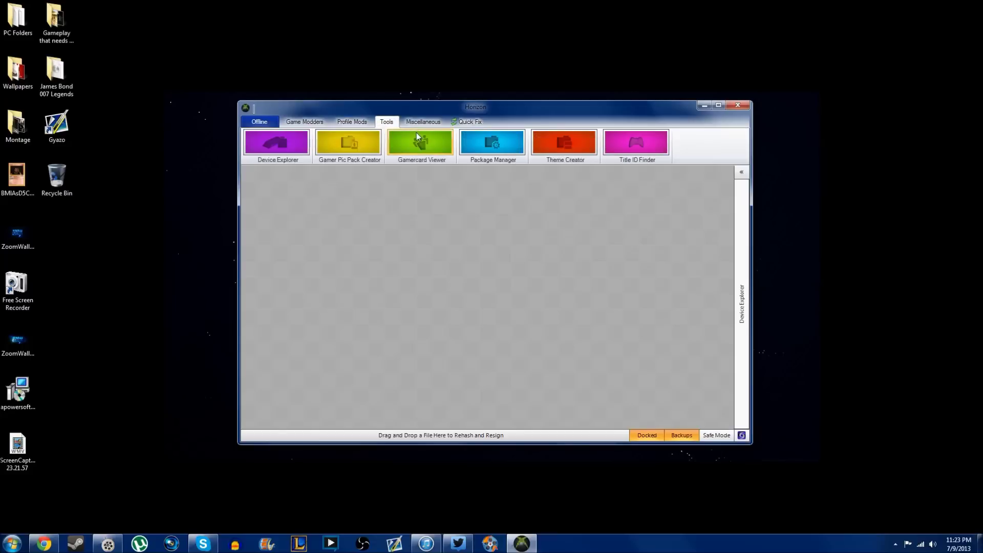
left_click(285, 139)
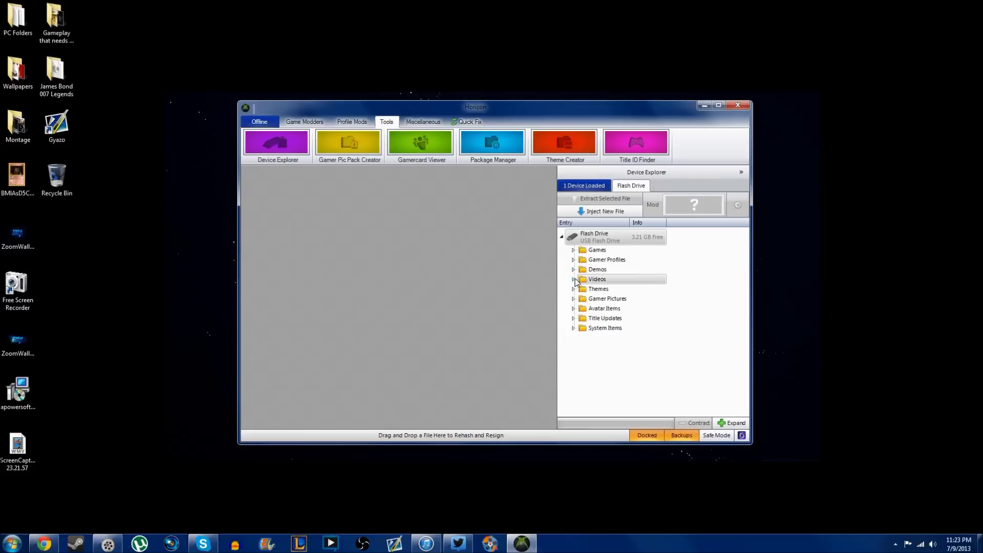
left_click(573, 298)
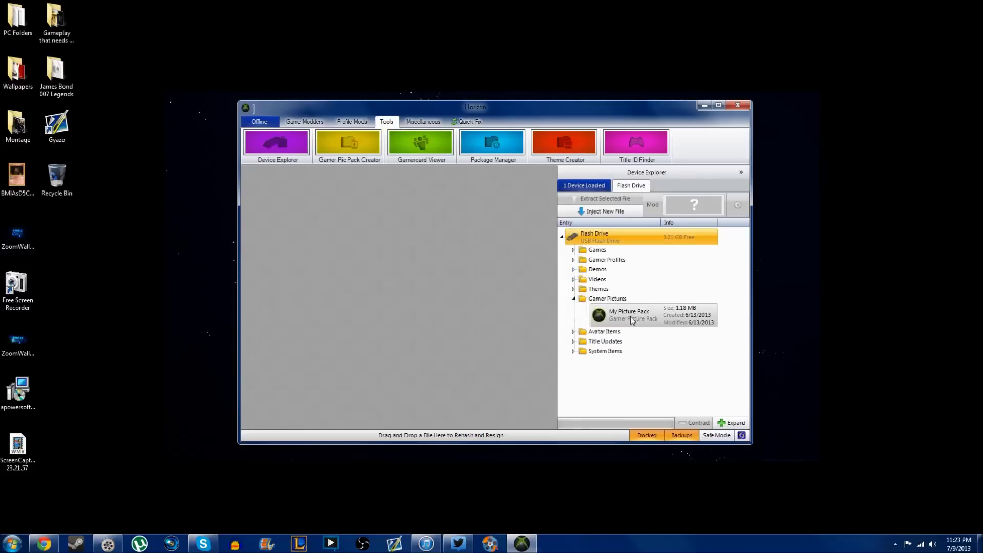
left_click(562, 237)
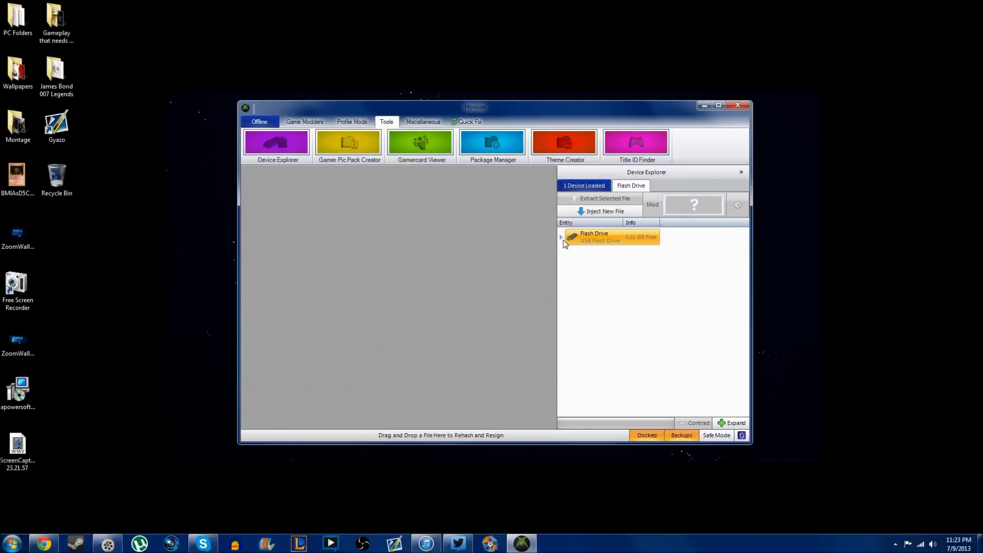
left_click(741, 172)
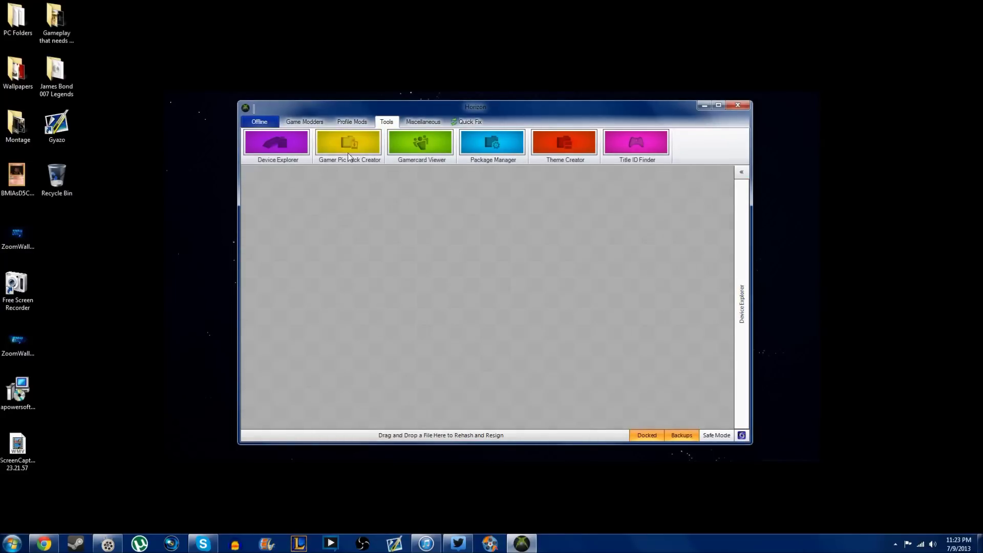
Open the Gamer Pic Pack Creator, search for the game "call of duty" and fetch the gamer pictures of Modern Warfare 3
left_click(361, 139)
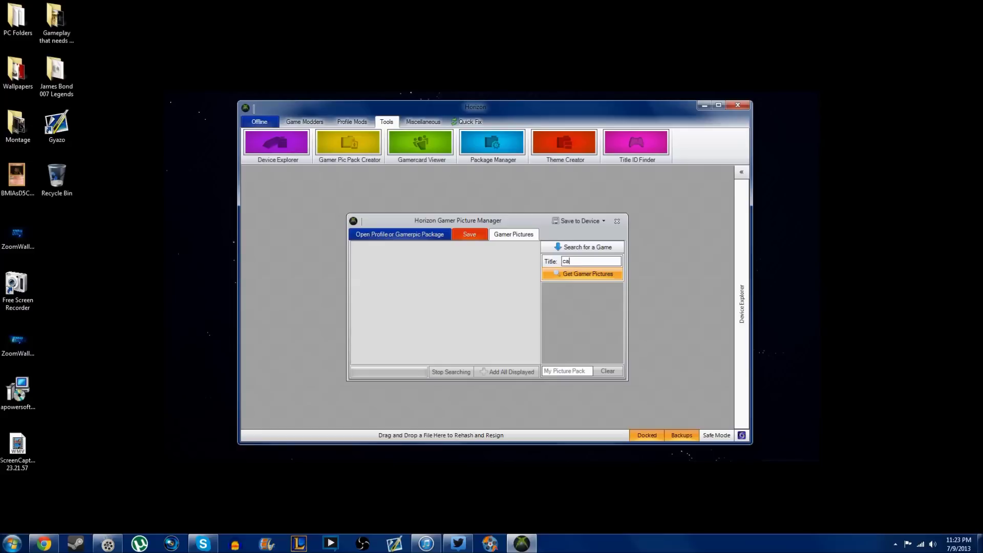
key("Return")
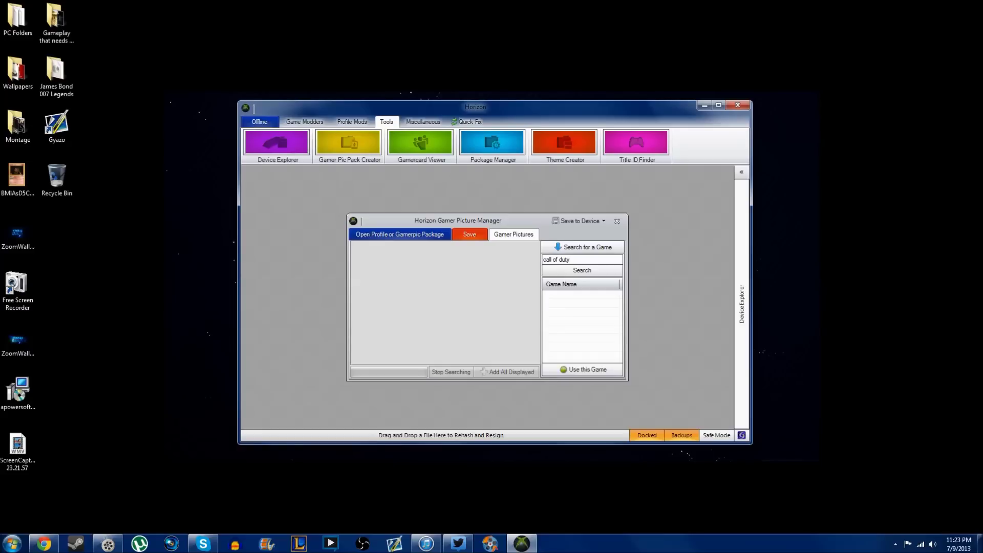
left_click(583, 295)
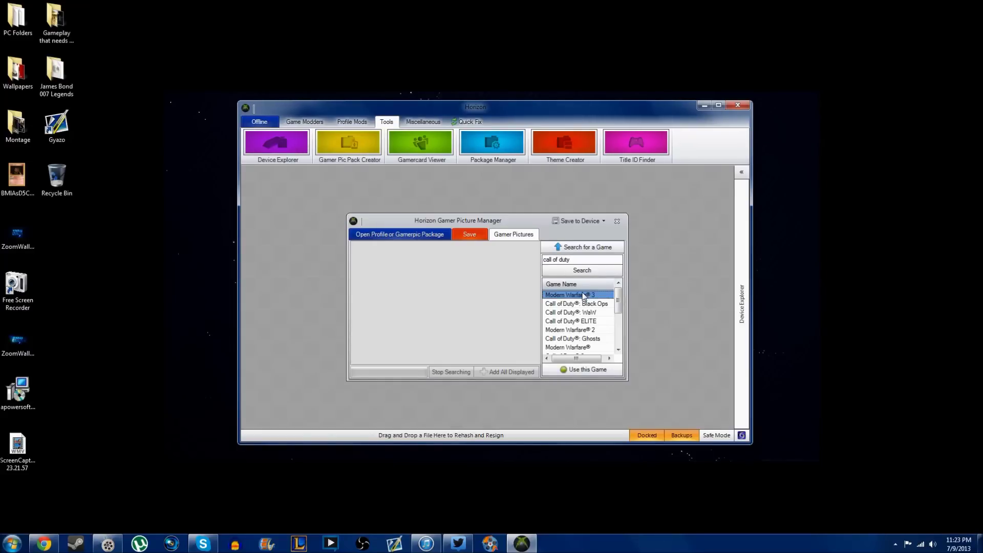
double_click(582, 296)
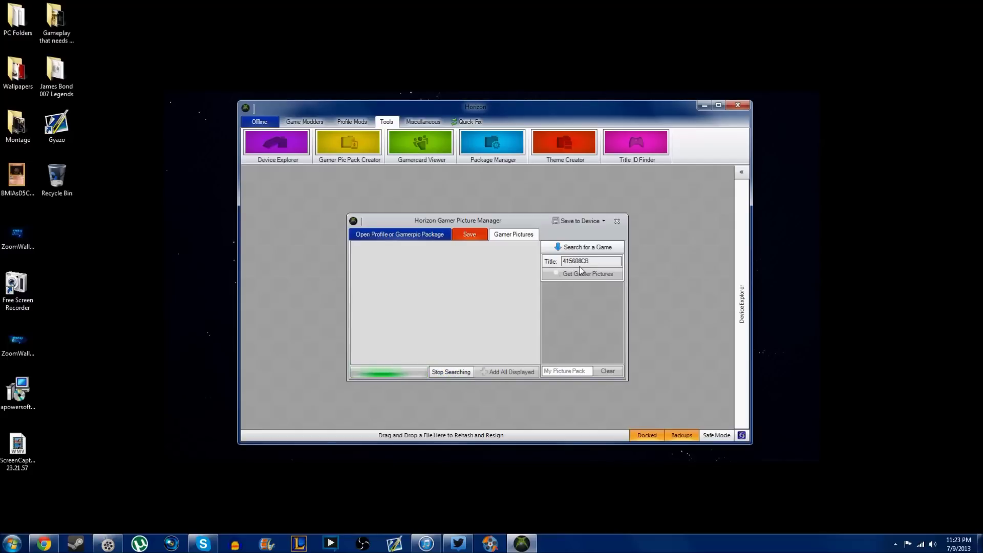
Replace the game search with "mlg" and load the gamer pictures of the first matching title
left_click(586, 247)
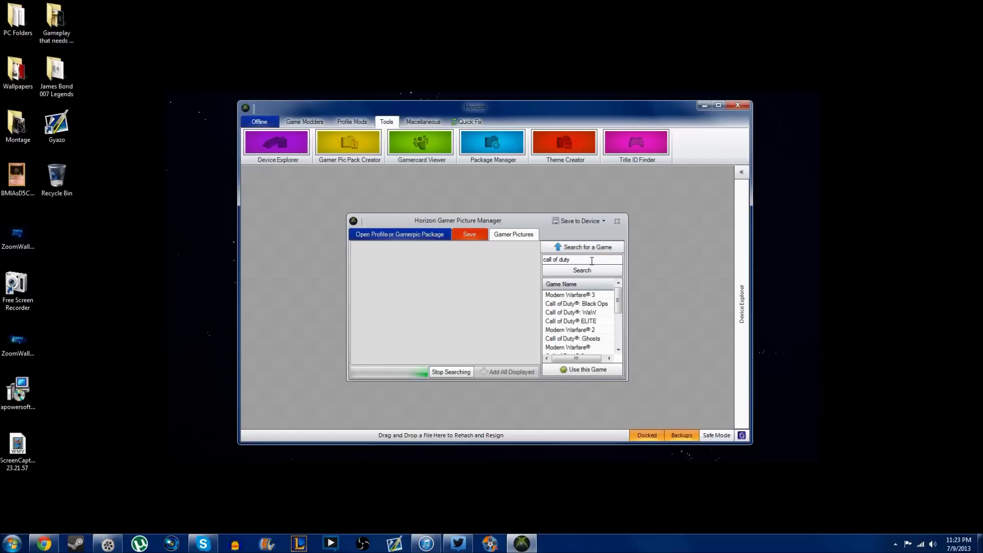
key("BackSpace")
key("BackSpace")
key("BackSpace")
key("BackSpace")
key("BackSpace")
key("BackSpace")
key("BackSpace")
key("BackSpace")
key("BackSpace")
key("BackSpace")
key("BackSpace")
type("mlg")
double_click(572, 296)
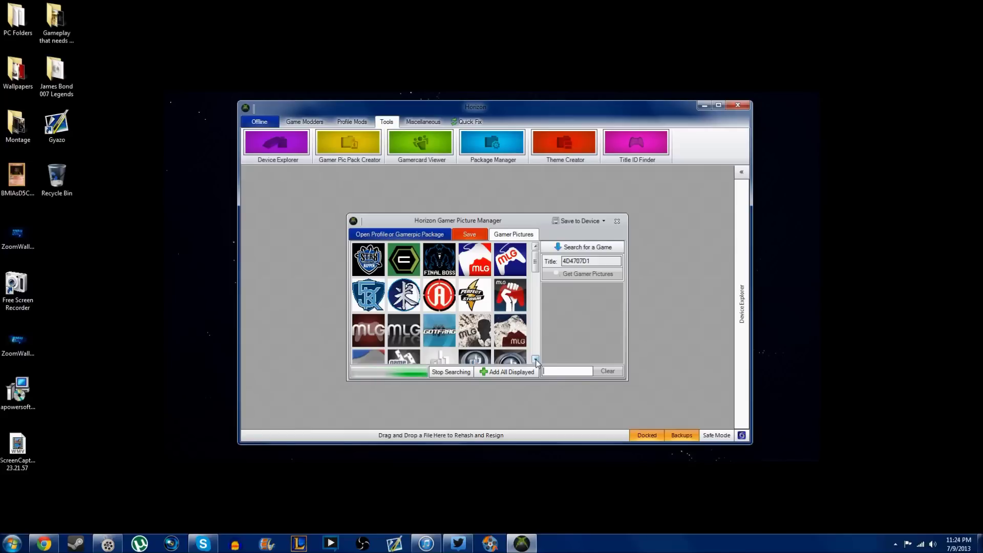
Look through the loaded MLG gamer pictures from the first to the last and back up
left_click_drag(535, 360, 529, 250)
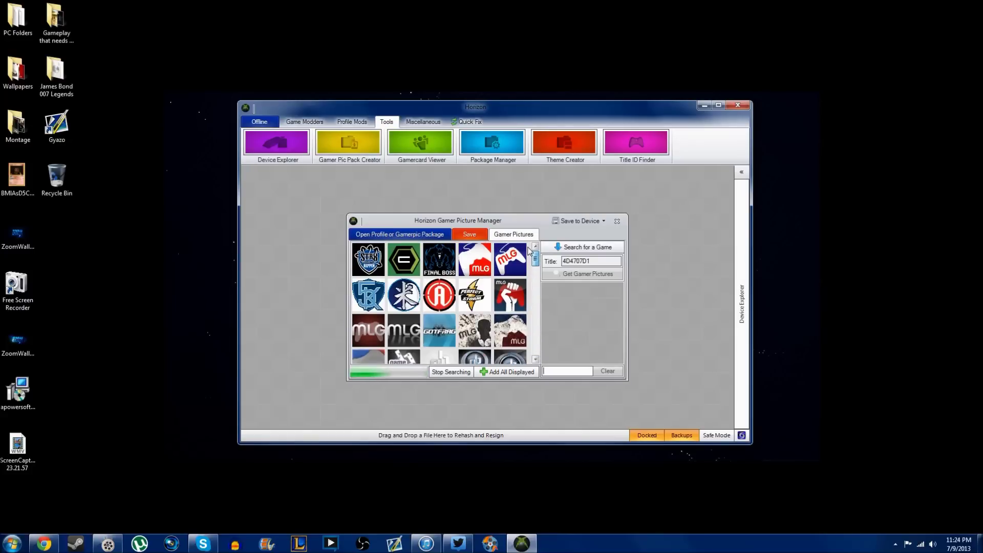
left_click(535, 335)
left_click_drag(536, 336, 536, 357)
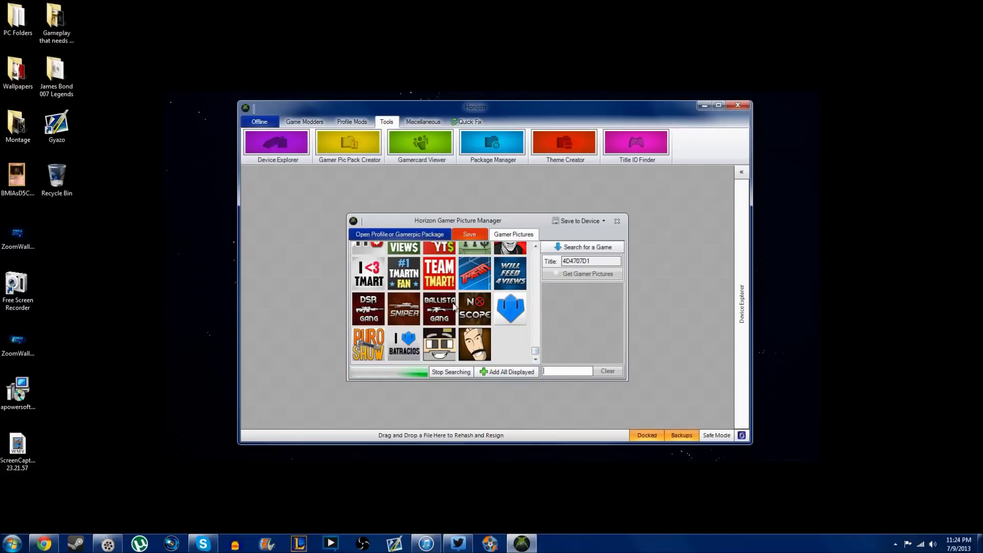
left_click(535, 247)
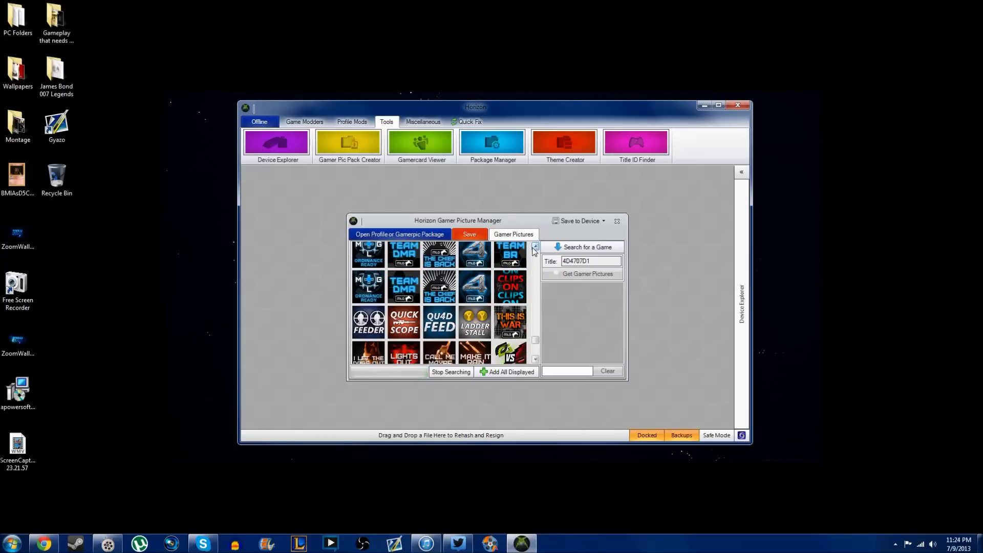
left_click(536, 246)
left_click(534, 248)
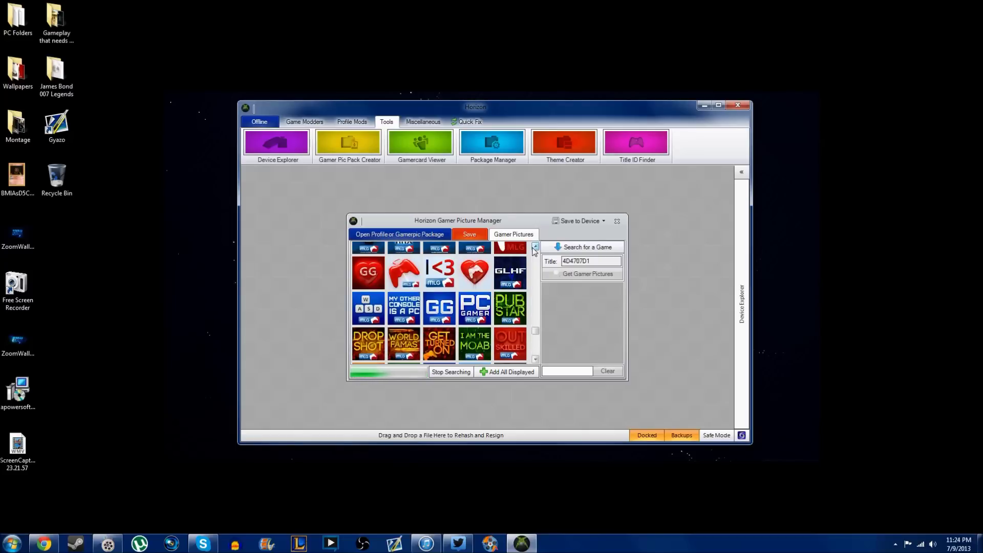
Add seven MLG gamer pictures to the pack: YT$, two green OpTic logos, two red FaZe logos, the banknote portrait and Subs & Views
scroll(535, 251, "up", 7)
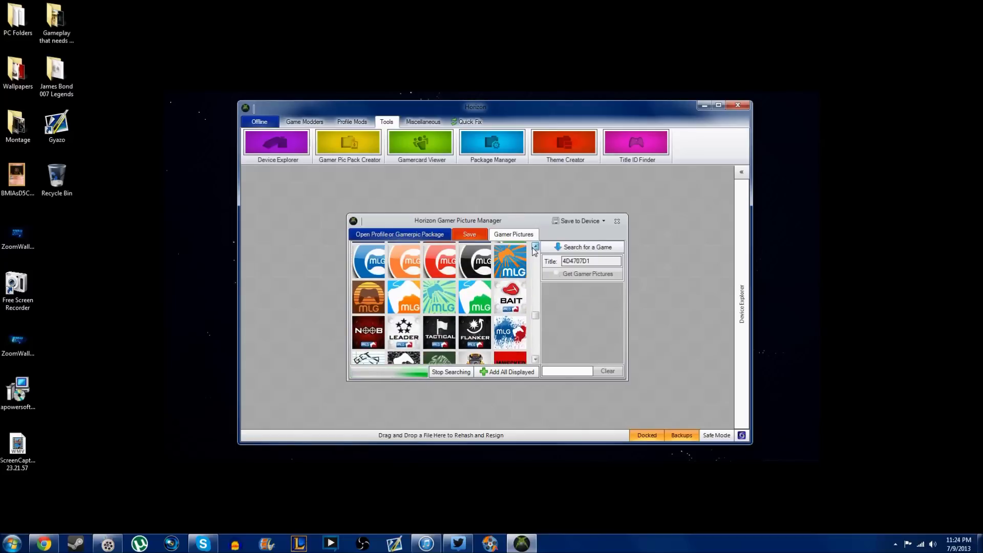
scroll(535, 250, "up", 5)
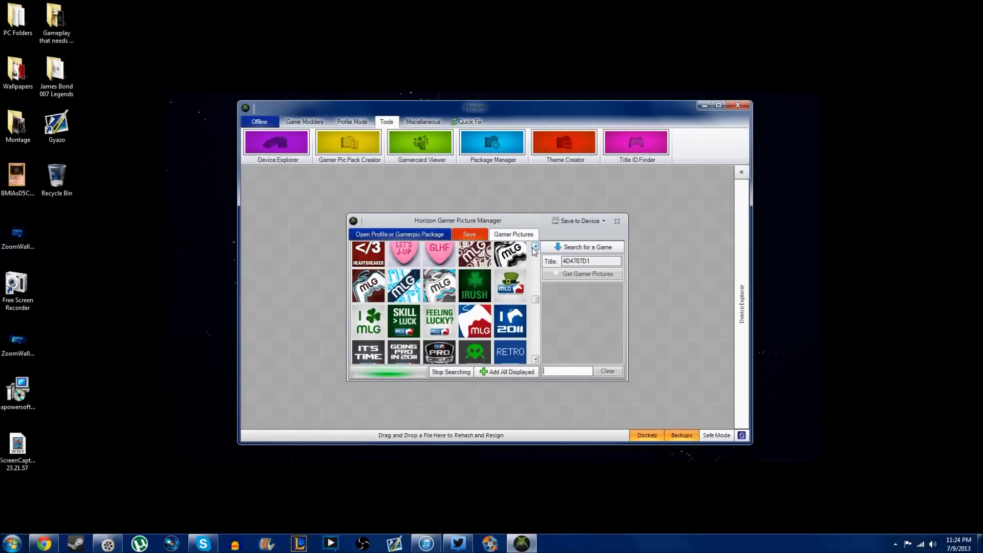
left_click_drag(535, 294, 537, 357)
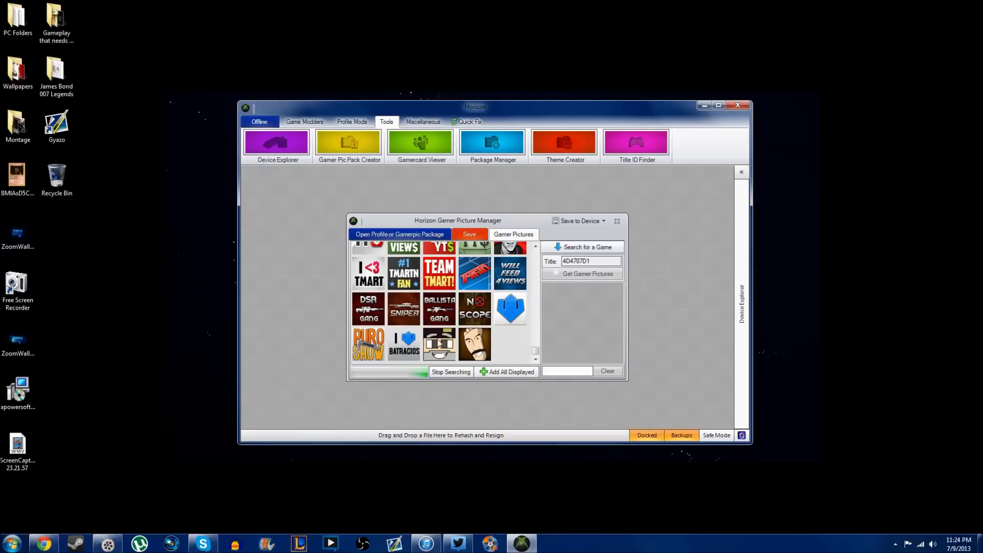
left_click(535, 247)
left_click(535, 247)
left_click(536, 247)
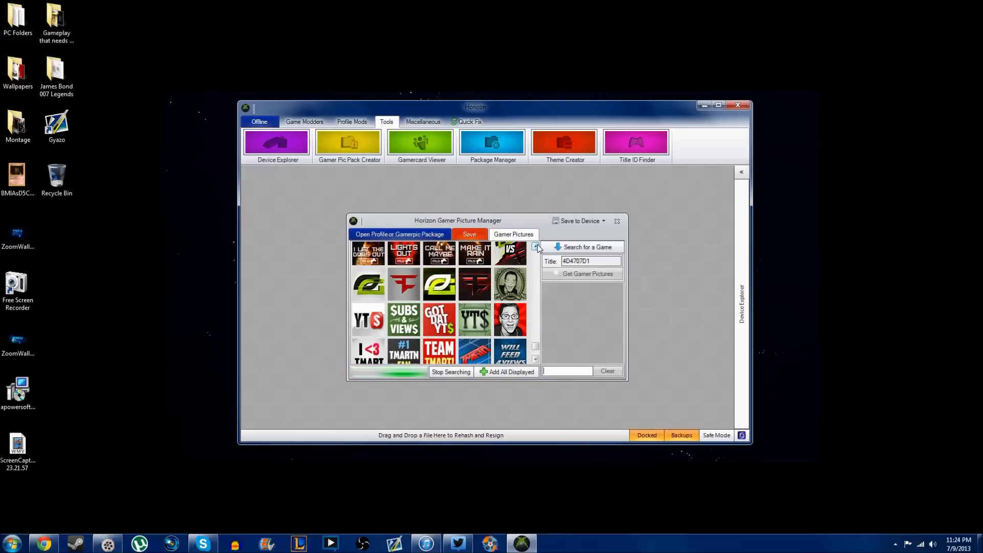
double_click(368, 318)
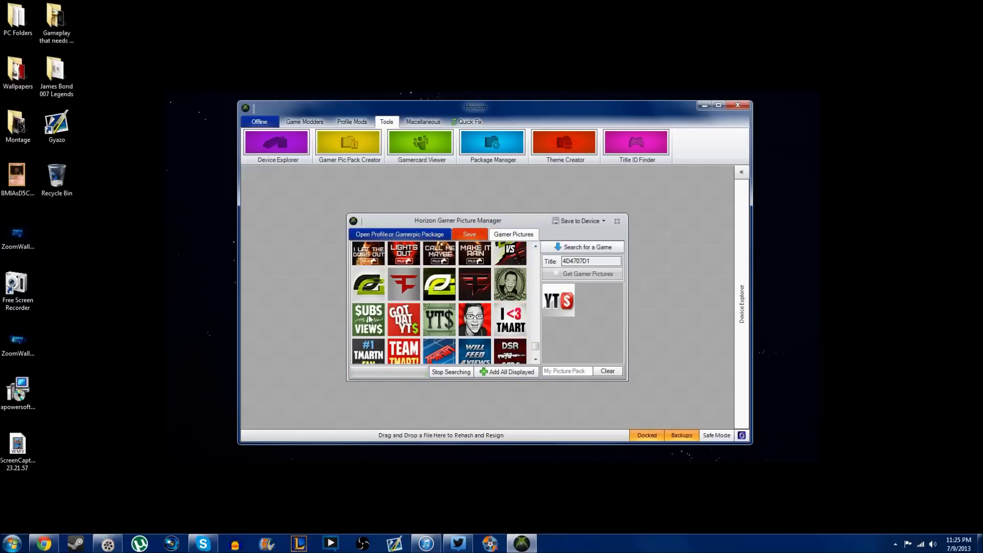
double_click(361, 282)
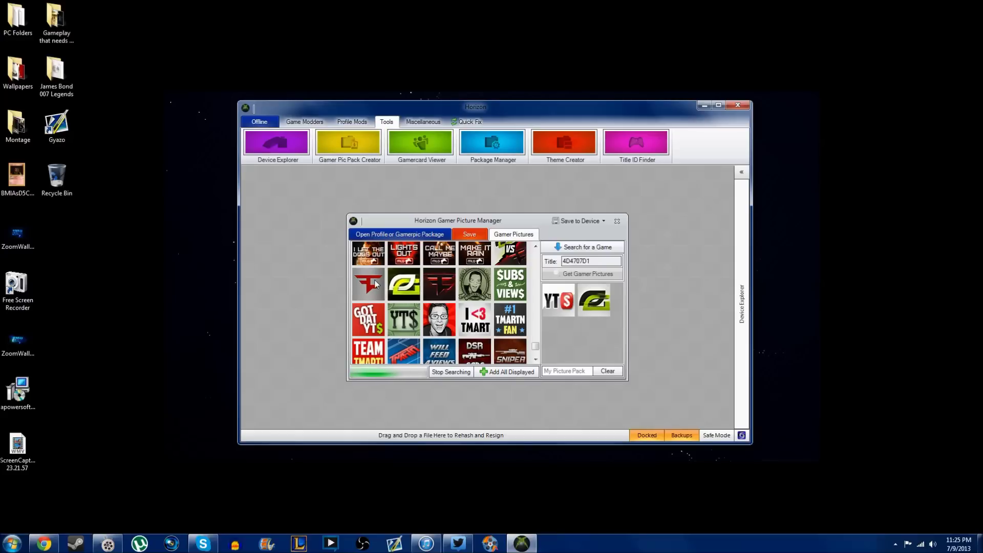
double_click(375, 284)
double_click(374, 286)
double_click(375, 288)
double_click(374, 290)
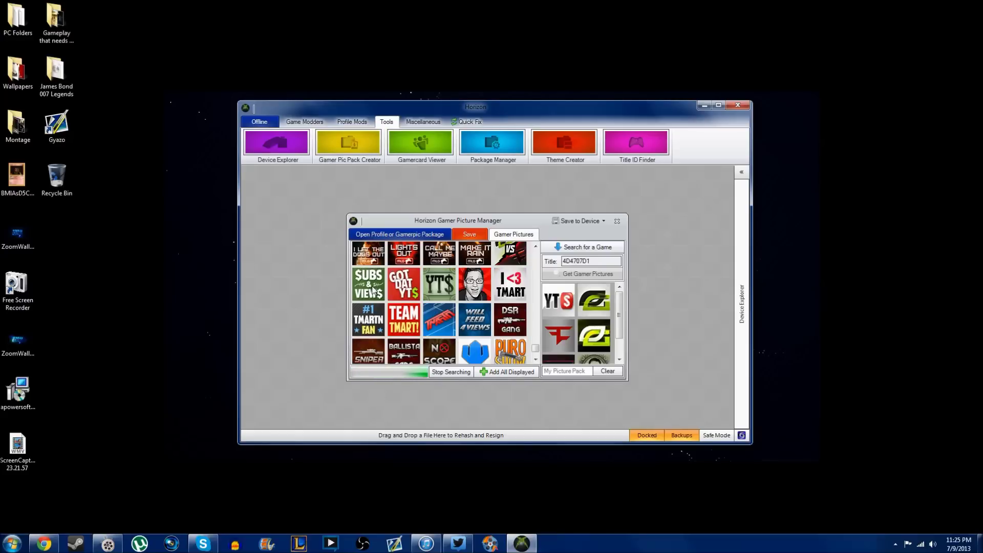
double_click(374, 290)
Look back through the MLG gamer pictures up to the first row and add the blue creature picture beside the snowflake to the pack
left_click(535, 247)
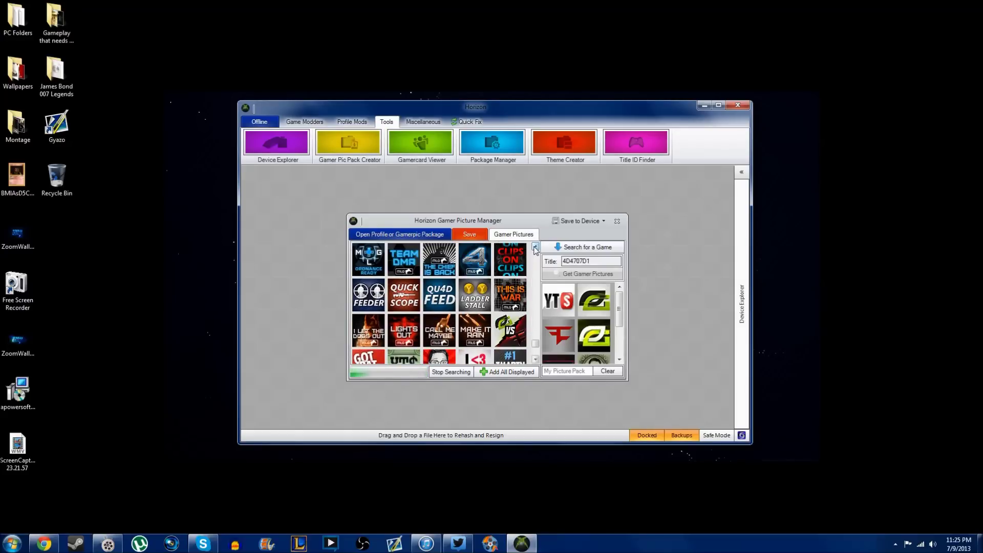
left_click(535, 247)
left_click(535, 247)
left_click(535, 248)
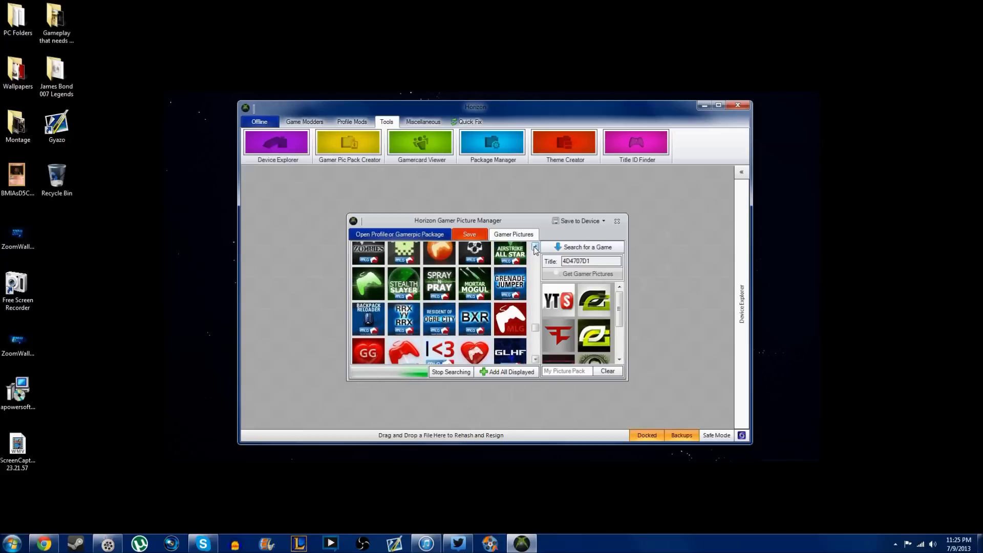
left_click(534, 247)
left_click(535, 247)
left_click(534, 247)
left_click(535, 247)
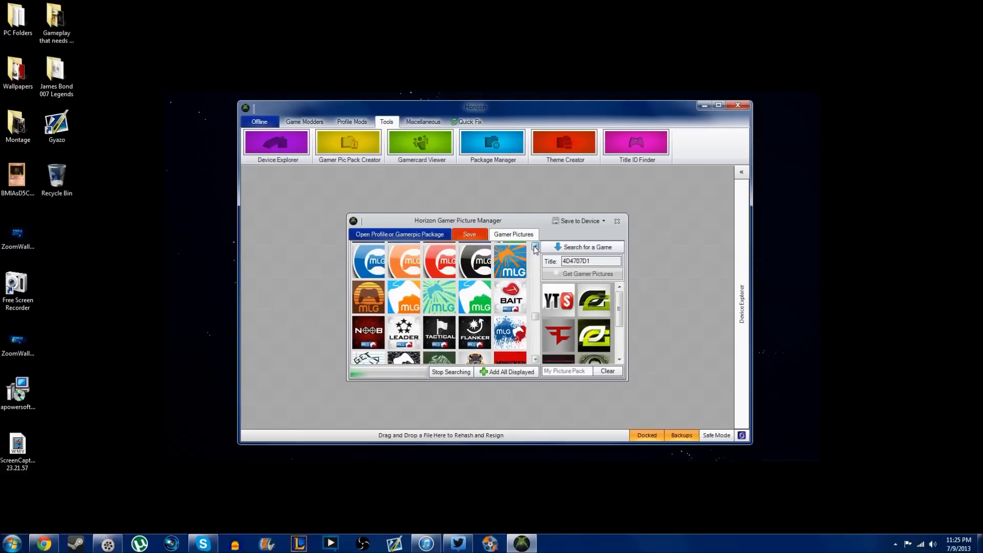
left_click(535, 248)
left_click(535, 247)
left_click(535, 247)
left_click(534, 248)
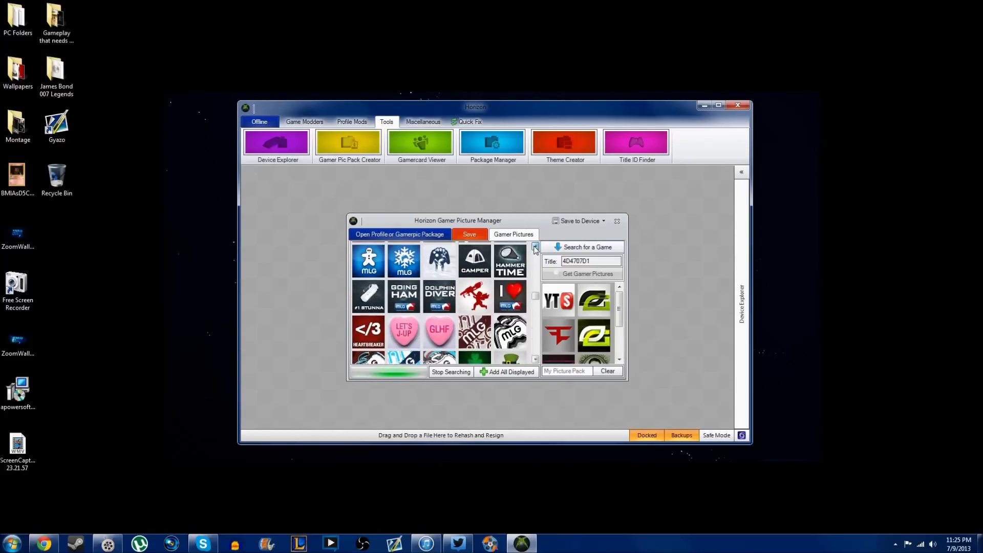
left_click(535, 247)
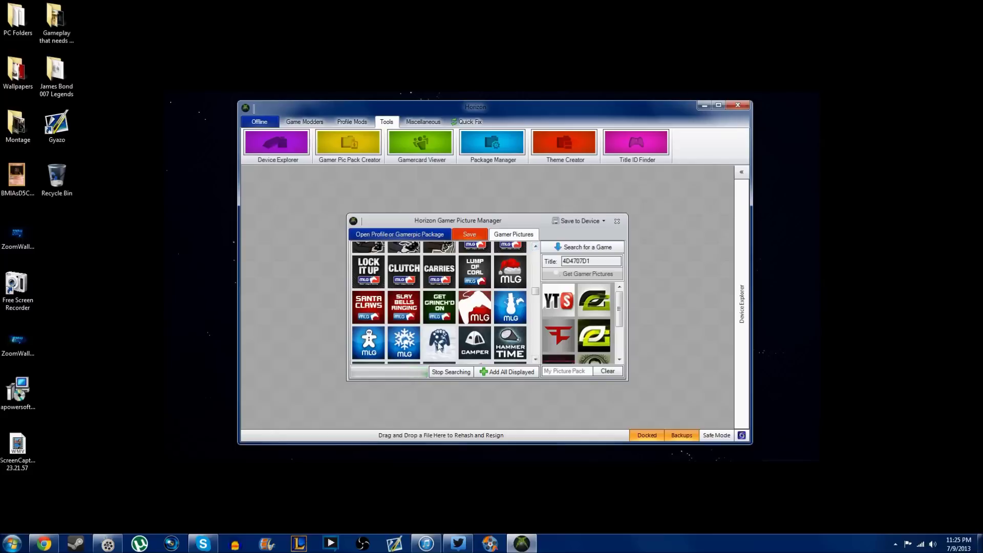
left_click_drag(621, 310, 624, 338)
left_click(535, 247)
left_click_drag(537, 247, 537, 247)
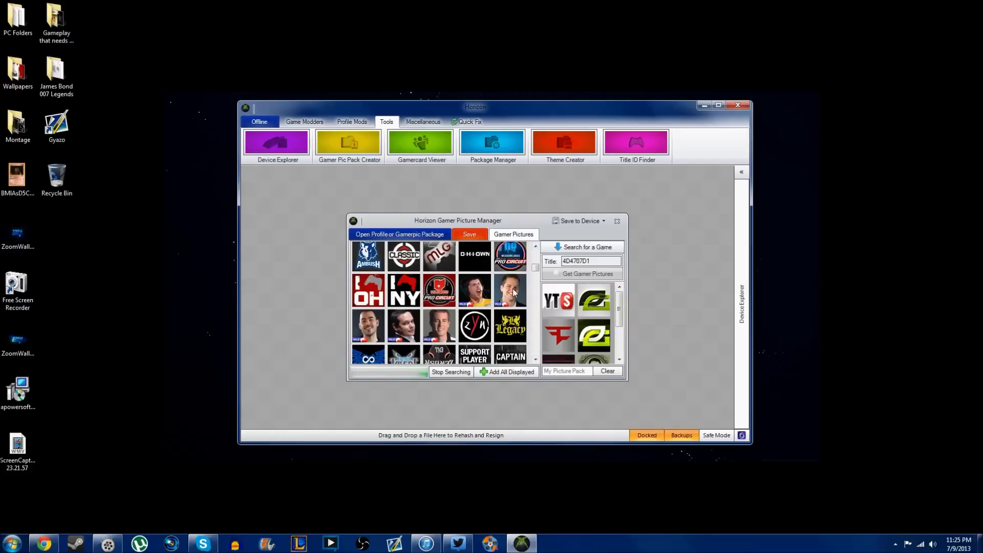
left_click(535, 246)
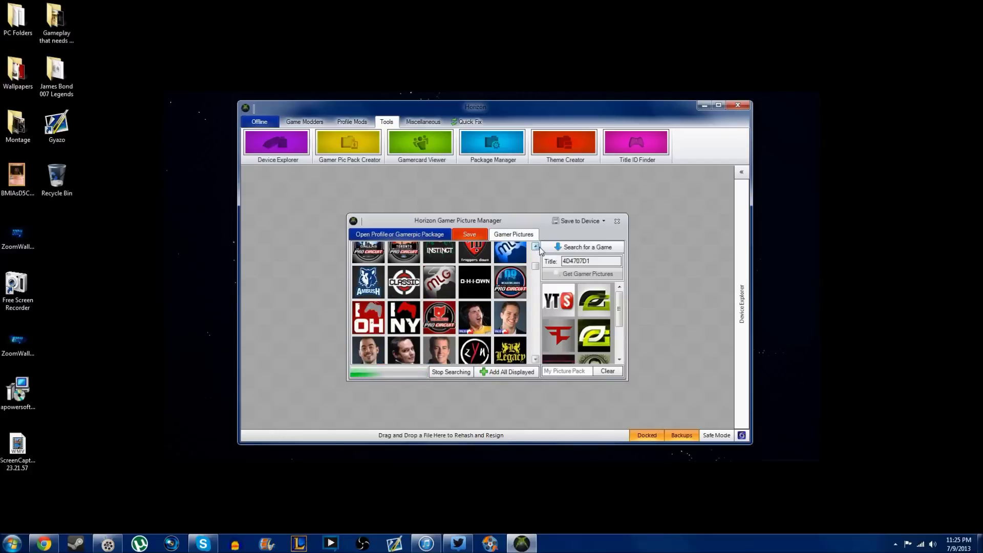
left_click_drag(540, 248, 539, 248)
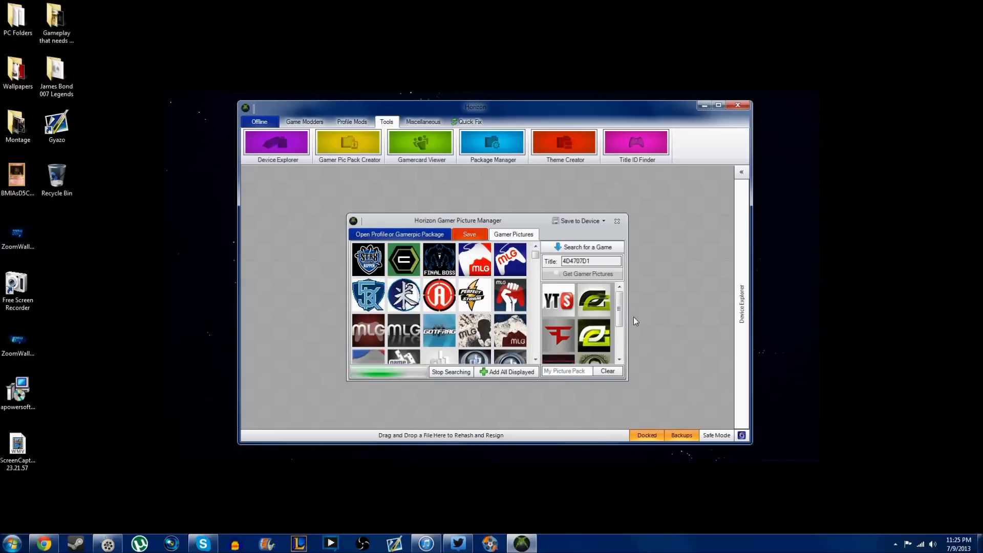
Review the pictures chosen for the pack and save it to the desktop as My Picture Pack
scroll(620, 310, "down", 3)
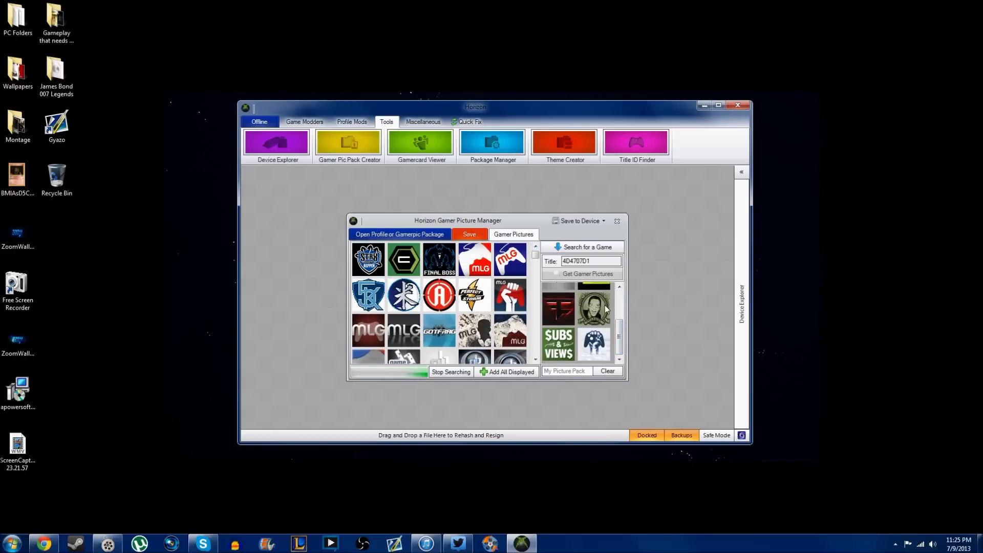
scroll(616, 338, "up", 4)
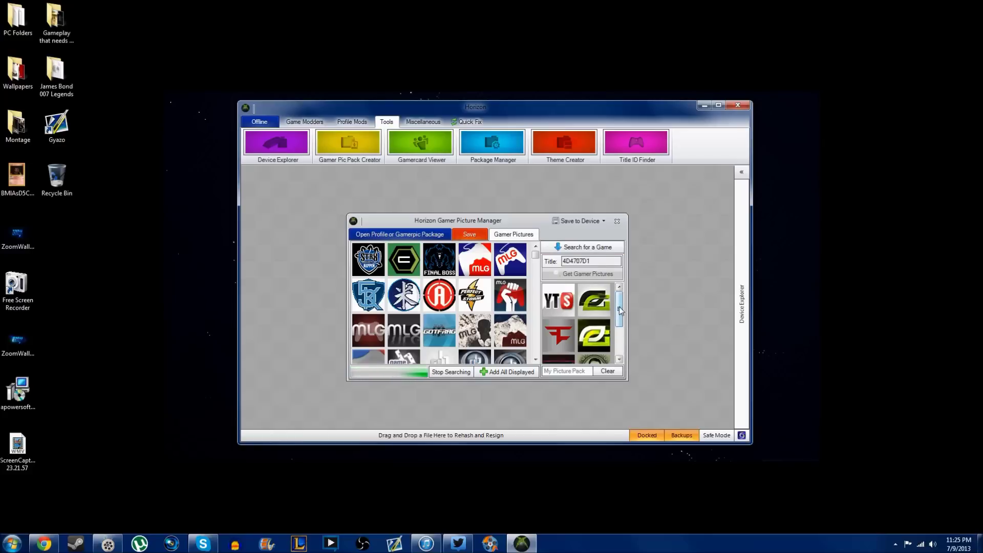
mouse_move(619, 306)
left_mouse_down()
mouse_move(621, 335)
mouse_move(618, 319)
left_mouse_up()
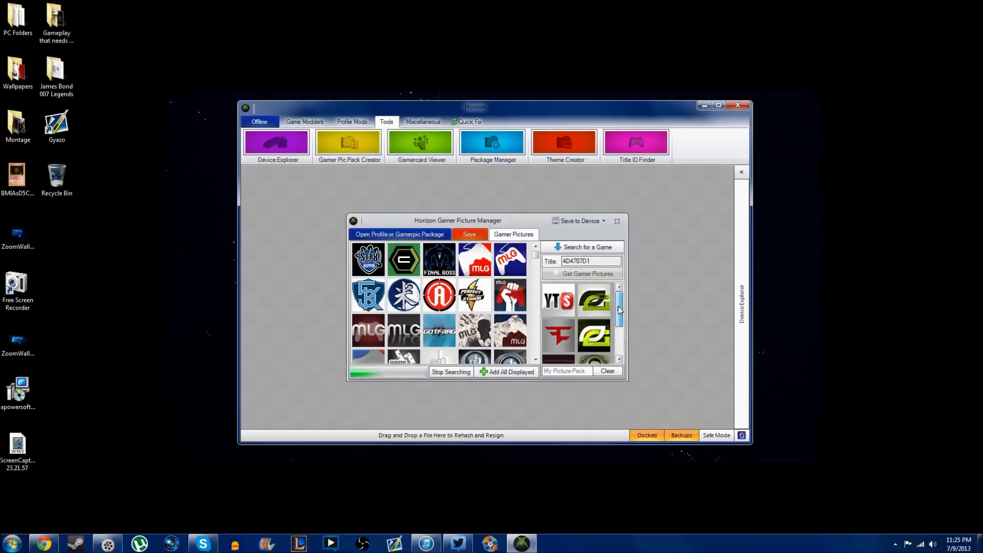
left_click(468, 236)
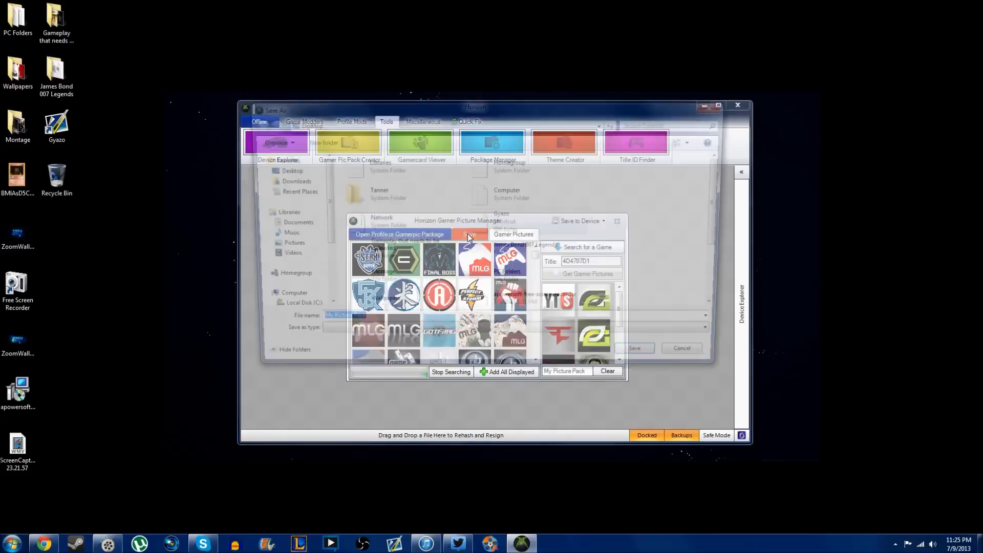
left_click(646, 360)
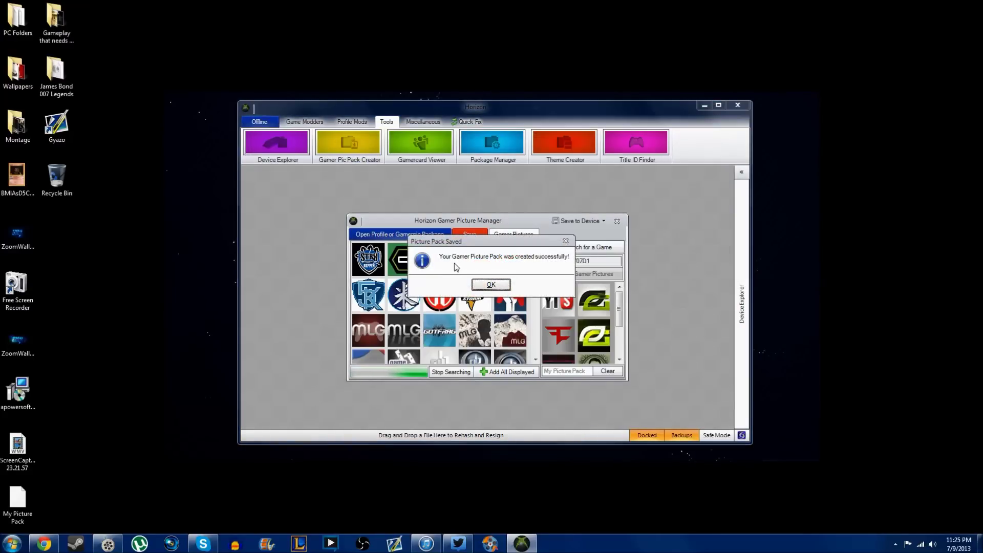
left_click(489, 286)
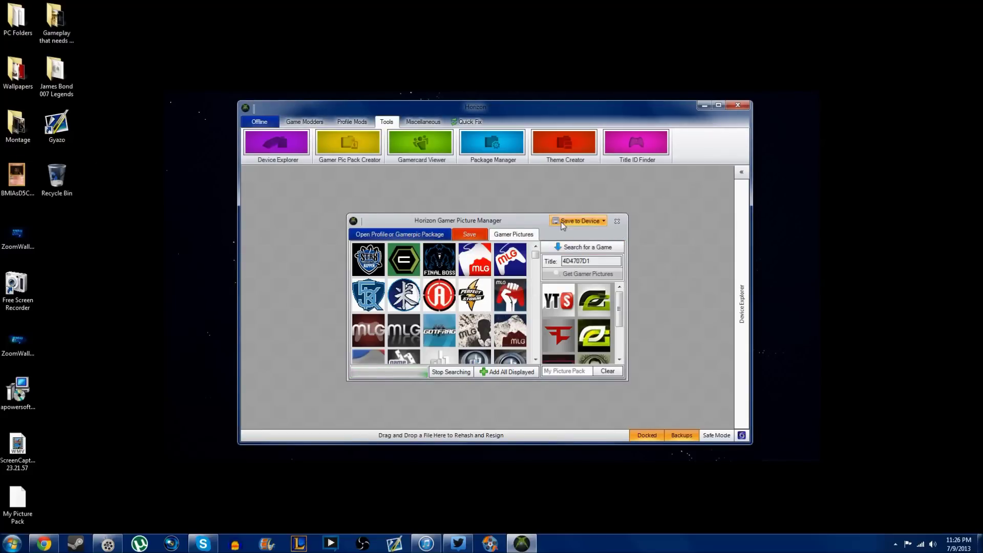
Transfer My Picture Pack to the flash drive and close the Gamer Picture Manager
left_click(576, 220)
left_click(589, 234)
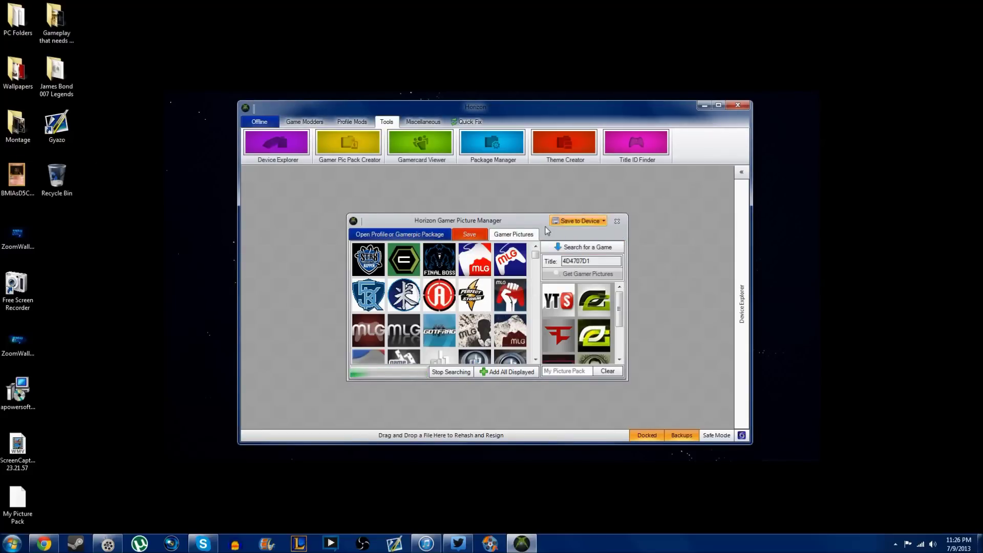
left_click(592, 222)
left_click(588, 235)
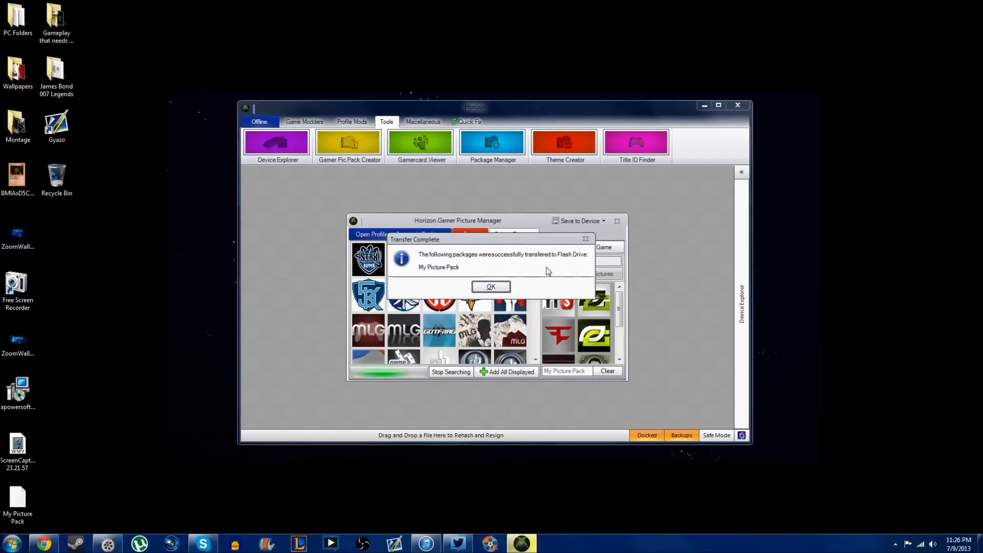
left_click(491, 286)
left_click(617, 221)
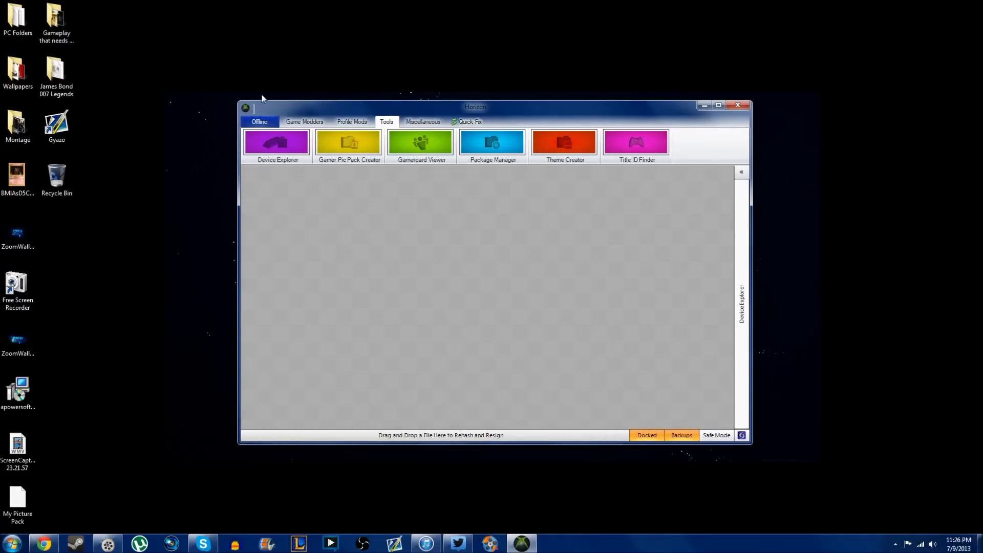
Look through Horizon's game modders, profile mods, tools and miscellaneous categories once more
left_click(304, 123)
left_click(351, 122)
left_click(305, 124)
left_click(386, 121)
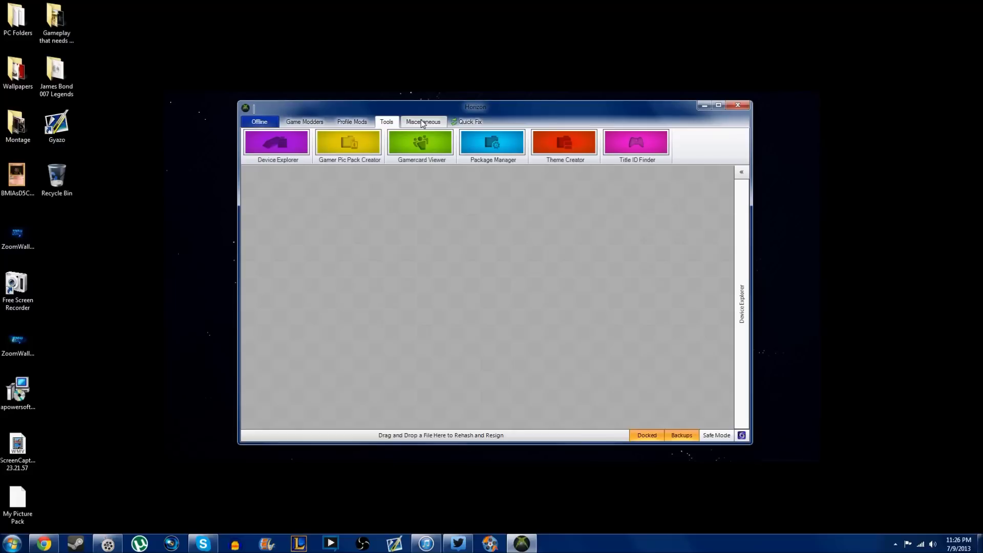
left_click(306, 122)
left_click(393, 123)
left_click(417, 123)
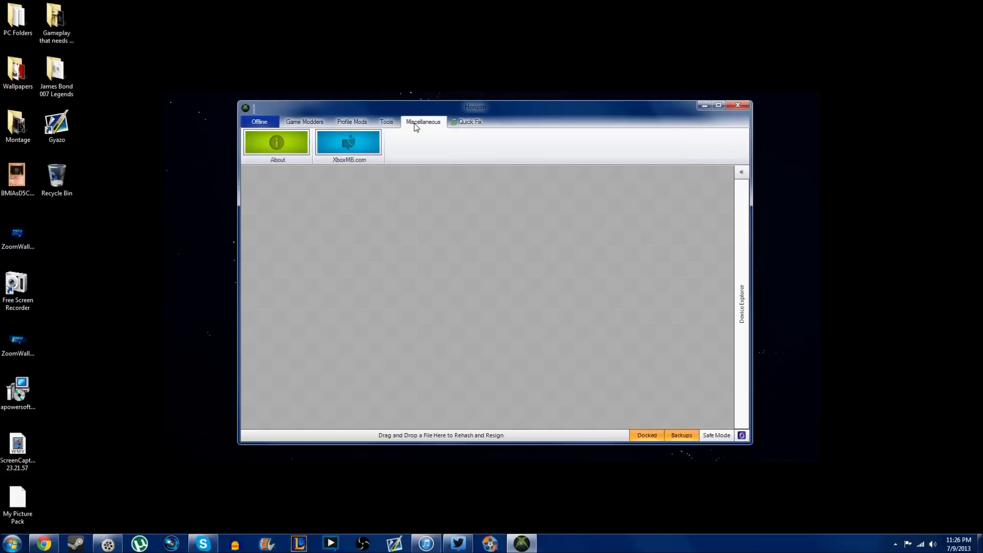
left_click(320, 122)
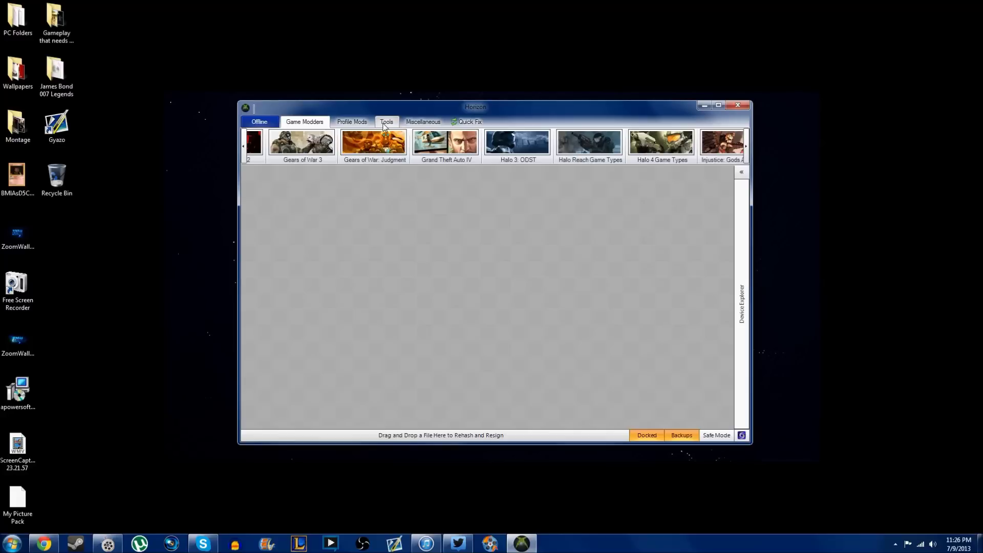